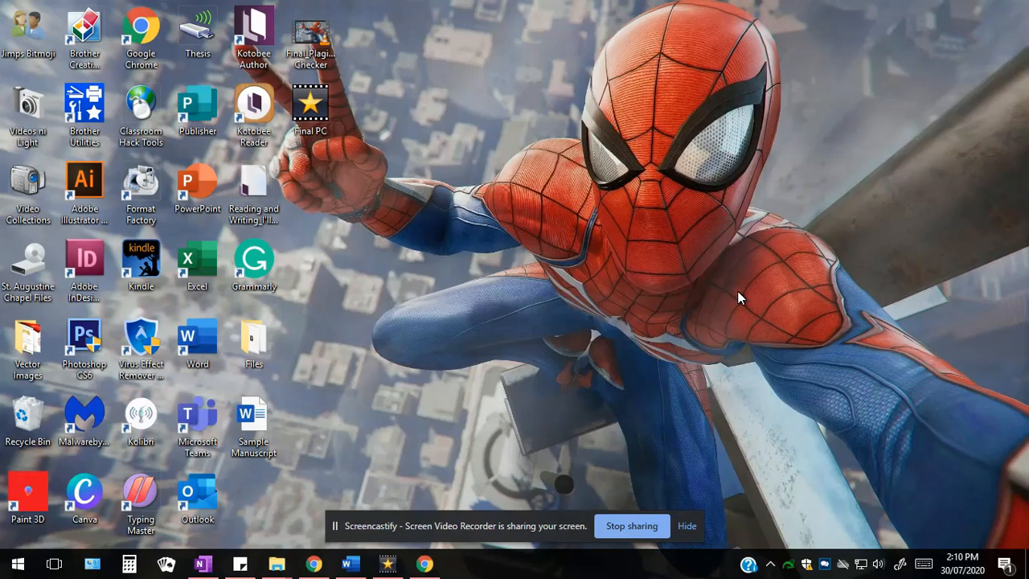
Open Google Chrome, load grammarly.com and look over the home page
{"action": "double_click", "coordinate": [143, 32]}
{"action": "left_click", "coordinate": [1007, 35]}
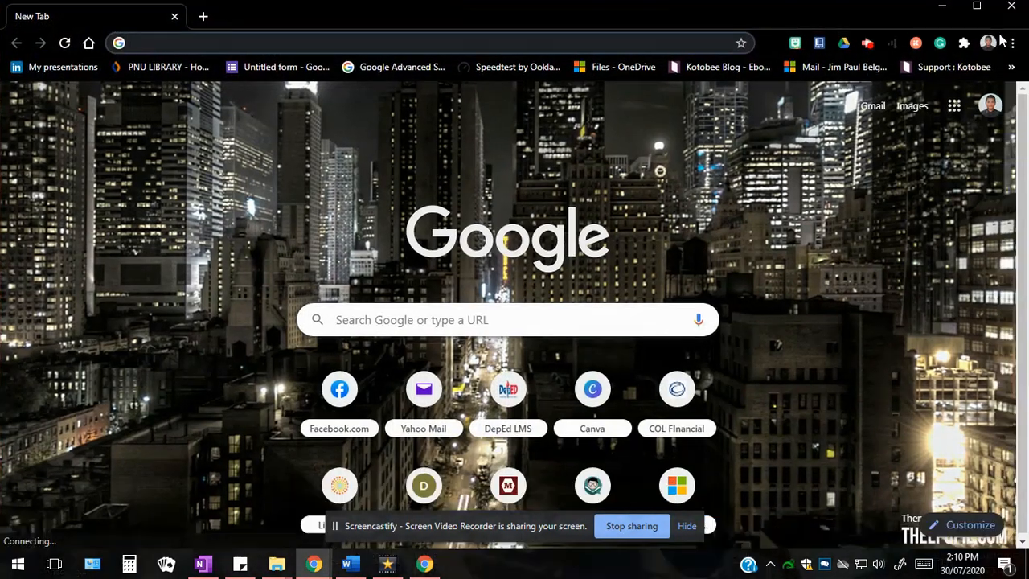
{"action": "left_click", "coordinate": [678, 41]}
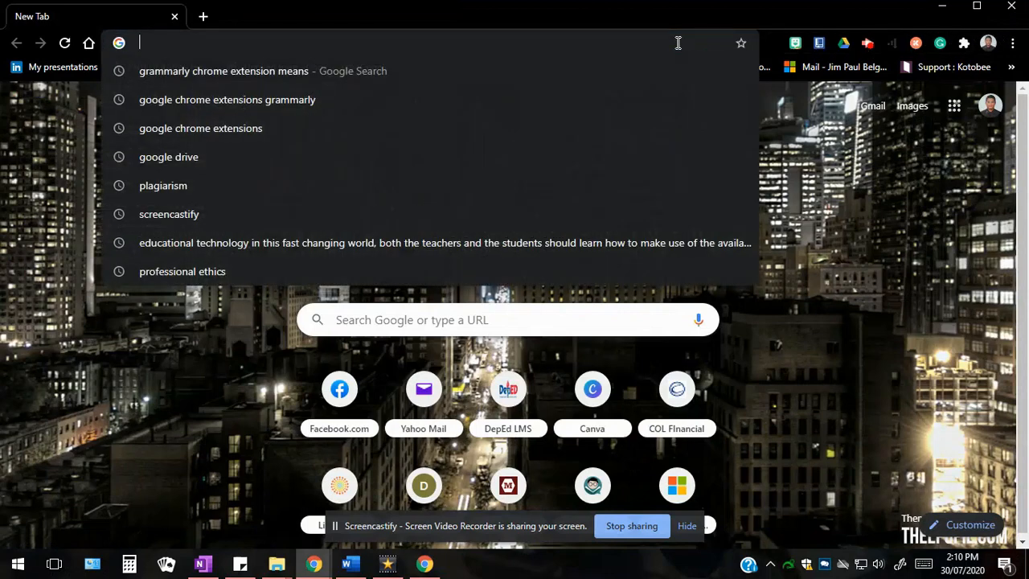
{"action": "type", "text": "grammarly.com"}
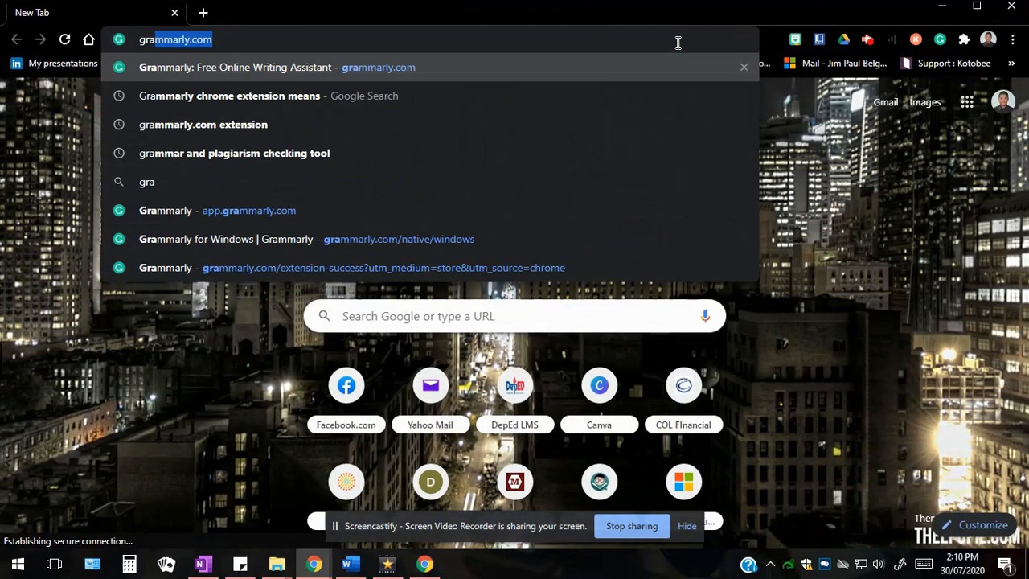
{"action": "key", "text": "Return"}
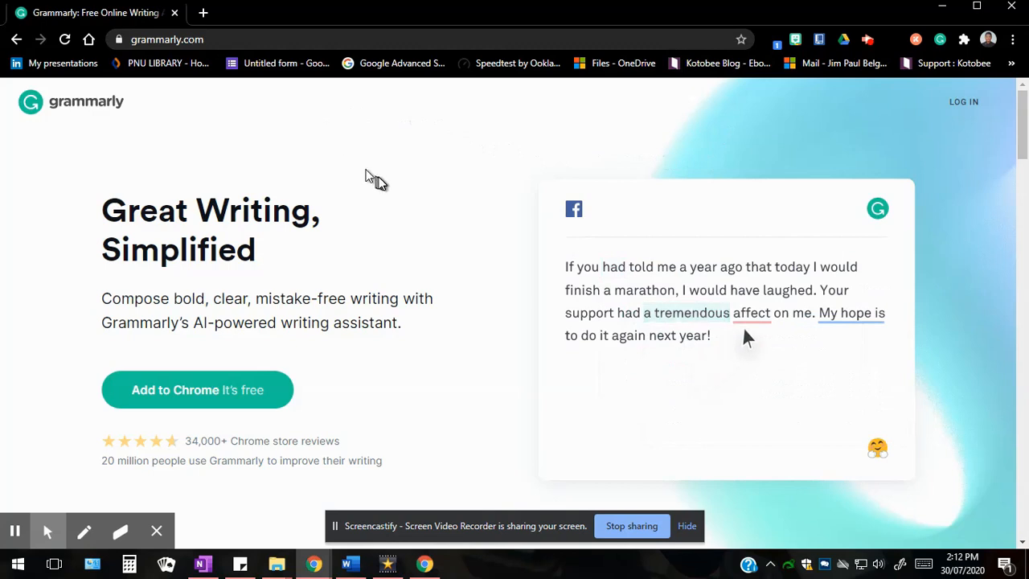
{"action": "scroll", "coordinate": [381, 183], "scroll_direction": "down", "scroll_amount": 1}
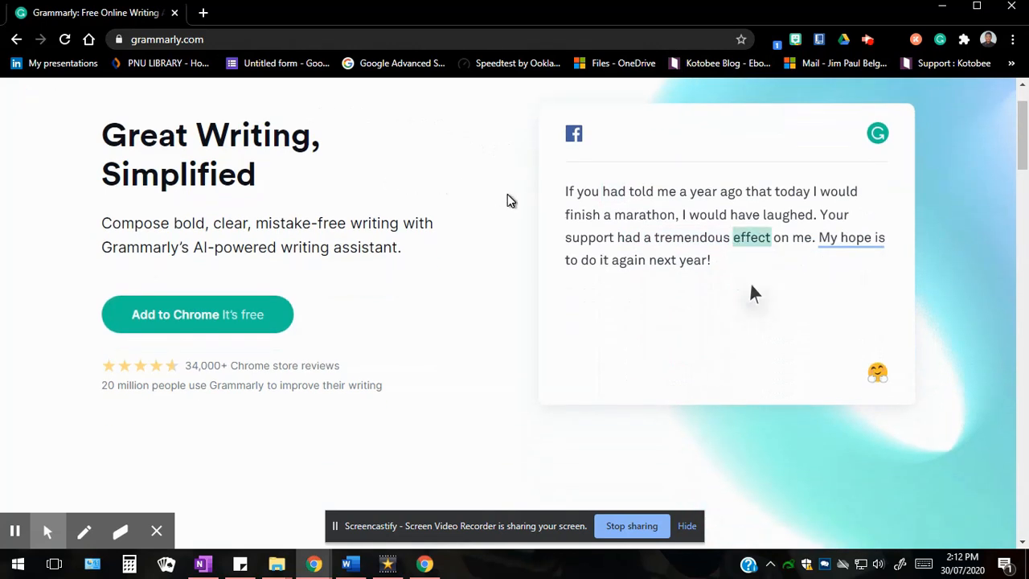
{"action": "left_click_drag", "start_coordinate": [1025, 156], "coordinate": [1028, 123]}
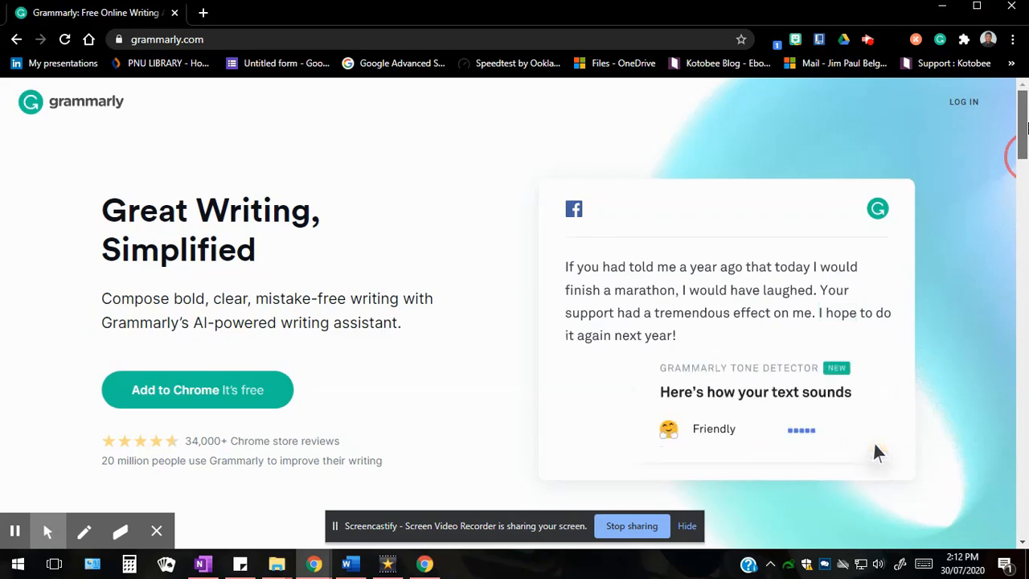
{"action": "left_click_drag", "start_coordinate": [1028, 133], "coordinate": [1021, 163]}
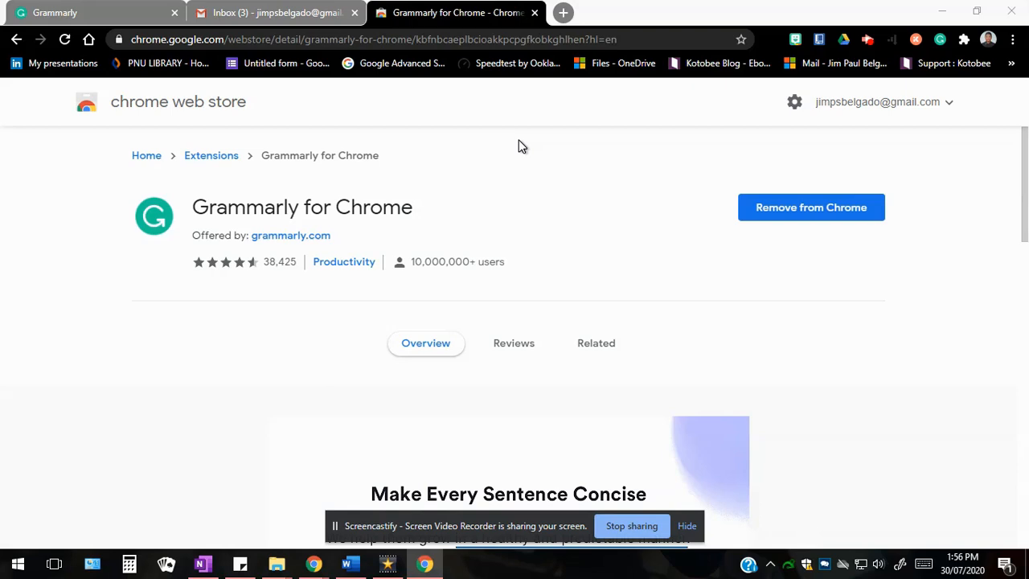
Go to the "Grammarly Demo" draft in Gmail and open its message in Grammarly's full editor
{"action": "left_click", "coordinate": [280, 19]}
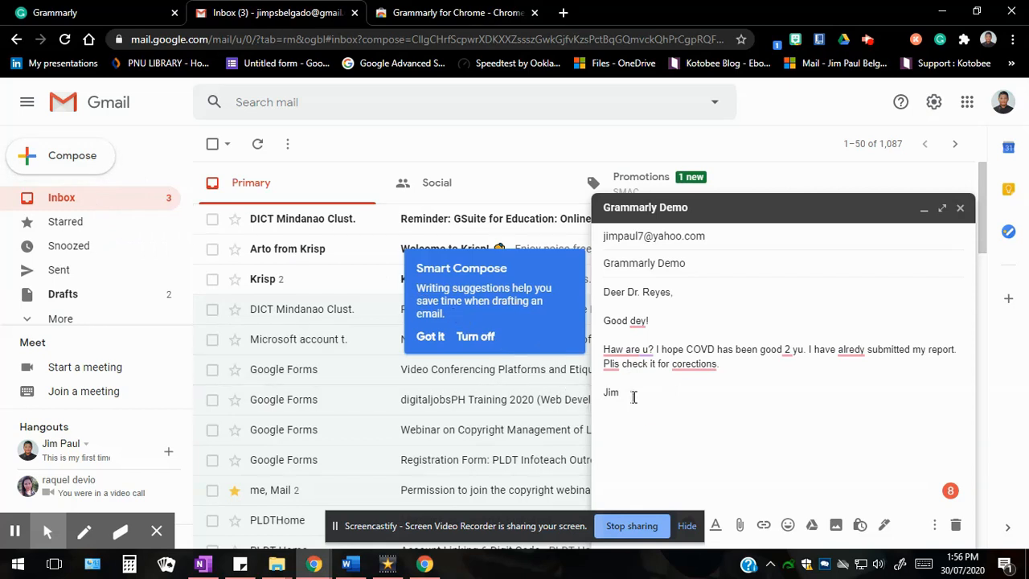
{"action": "left_click_drag", "start_coordinate": [621, 392], "coordinate": [605, 291]}
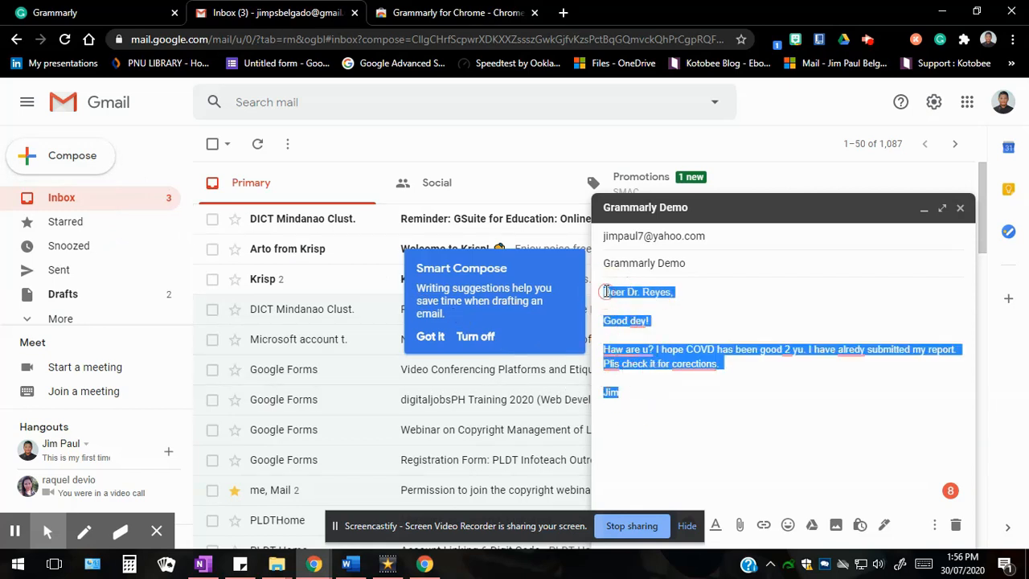
{"action": "left_click", "coordinate": [652, 402]}
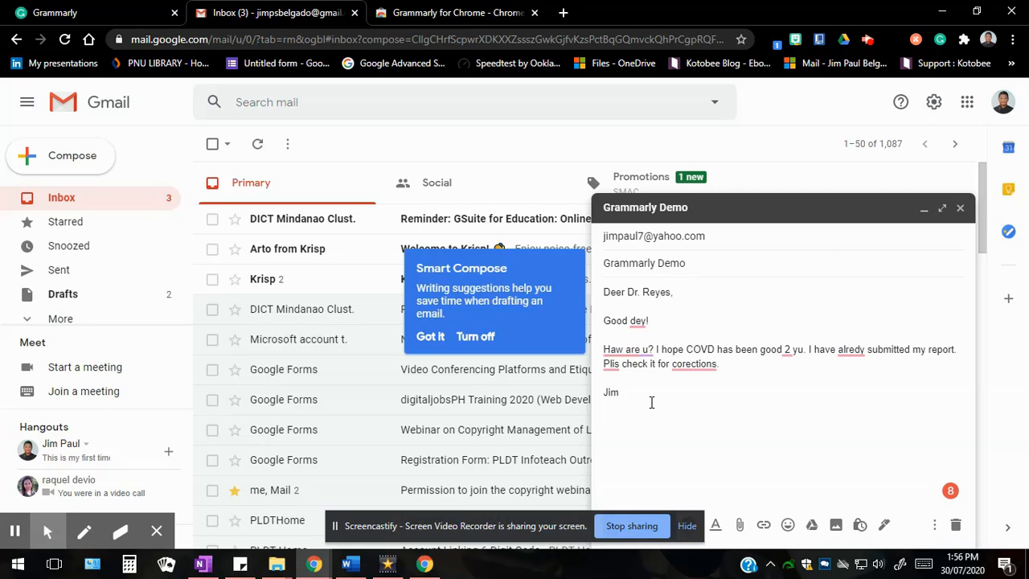
{"action": "left_click_drag", "start_coordinate": [663, 393], "coordinate": [607, 298]}
{"action": "left_click", "coordinate": [739, 384]}
{"action": "mouse_move", "coordinate": [953, 492]}
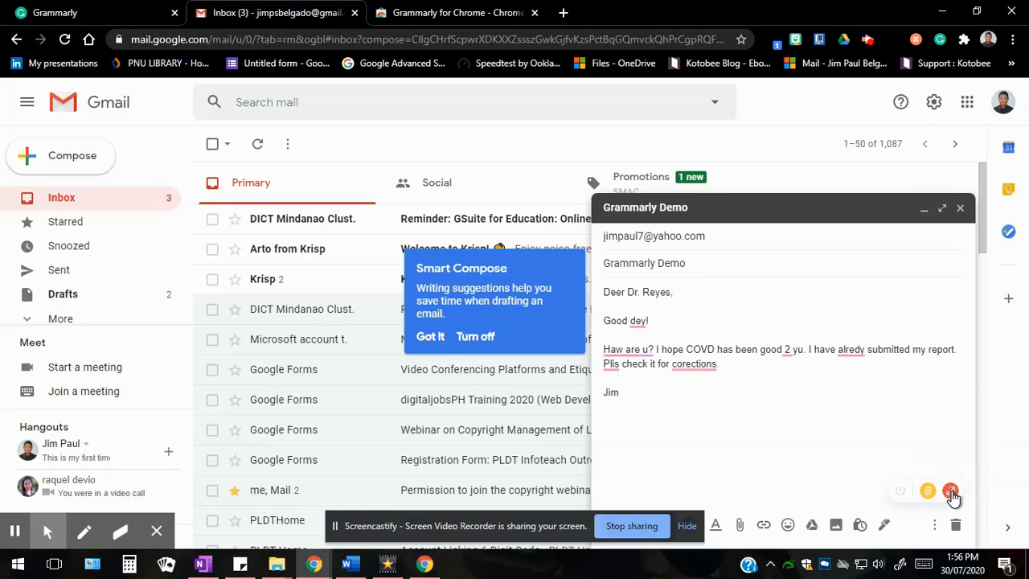
{"action": "left_click", "coordinate": [951, 494]}
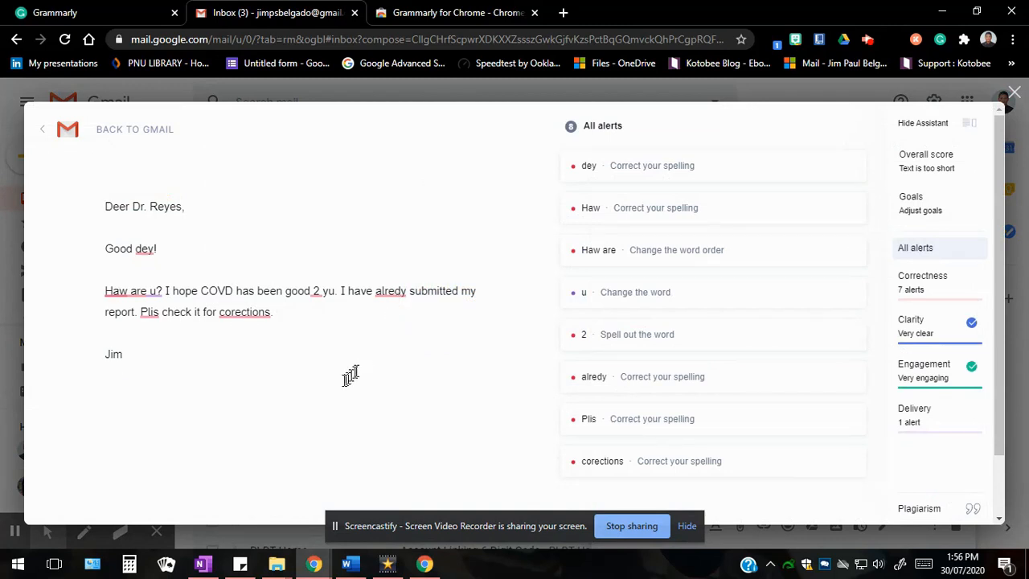
Examine the list of all alerts for the message, expanding the suggestion for the slang word "u"
{"action": "left_click_drag", "start_coordinate": [349, 372], "coordinate": [107, 204]}
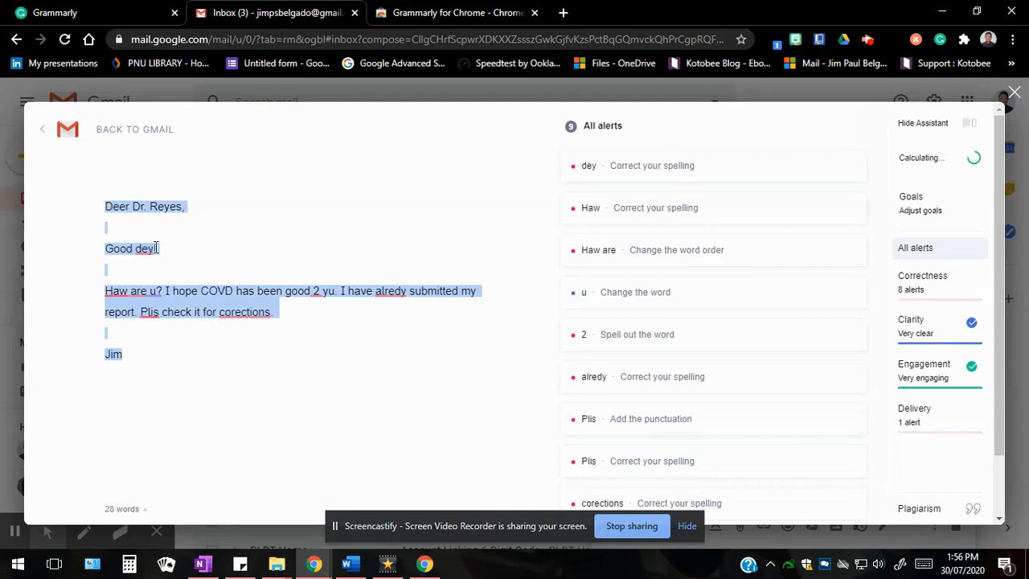
{"action": "left_click", "coordinate": [424, 267]}
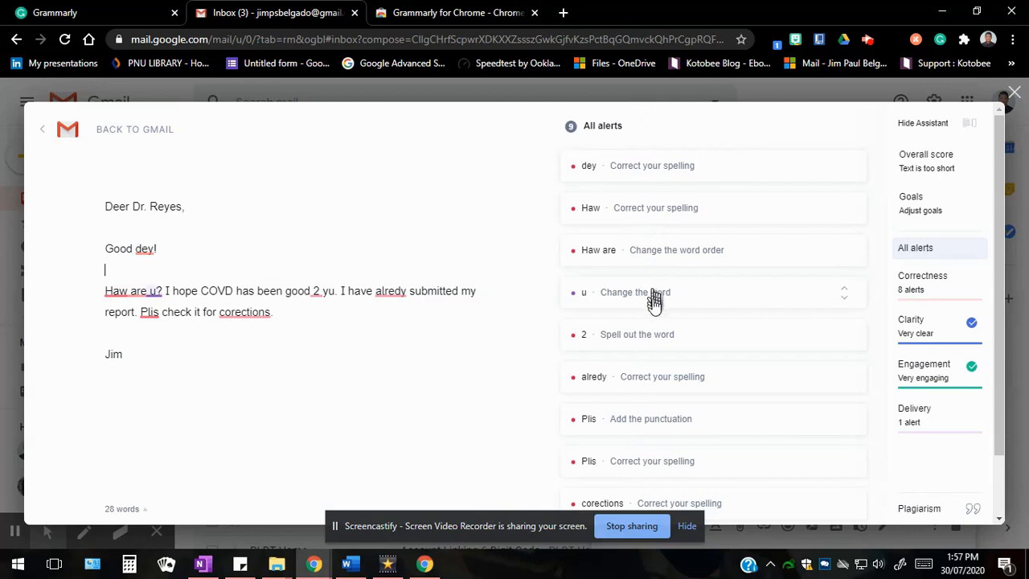
{"action": "left_click", "coordinate": [706, 304]}
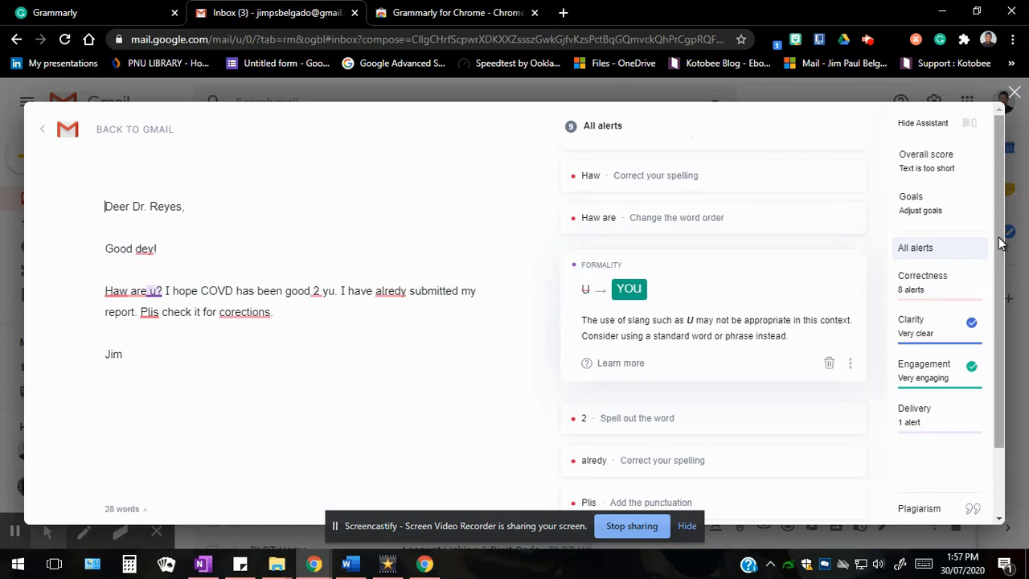
{"action": "left_click_drag", "start_coordinate": [1001, 243], "coordinate": [1001, 312]}
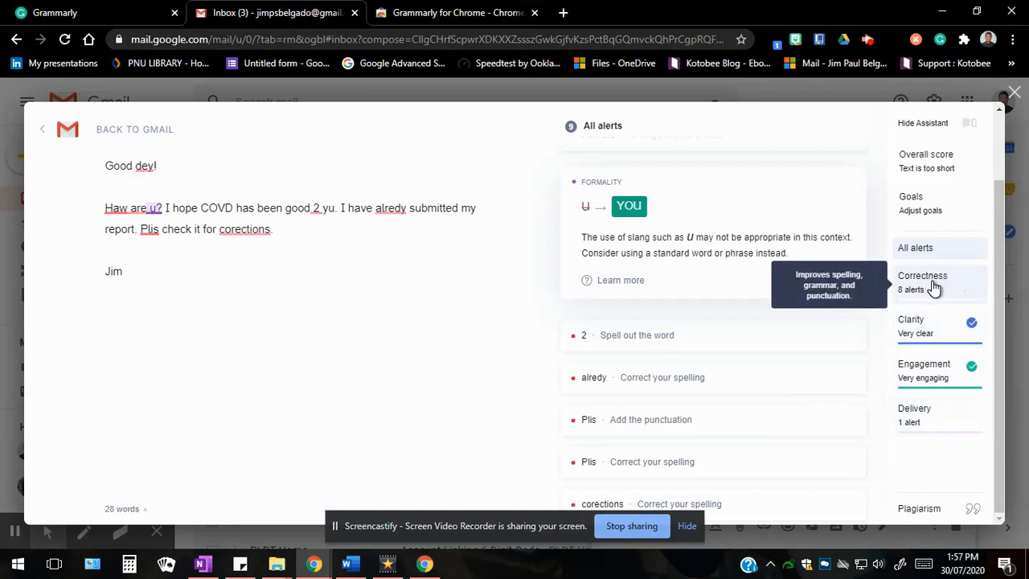
{"action": "left_click_drag", "start_coordinate": [246, 261], "coordinate": [118, 117]}
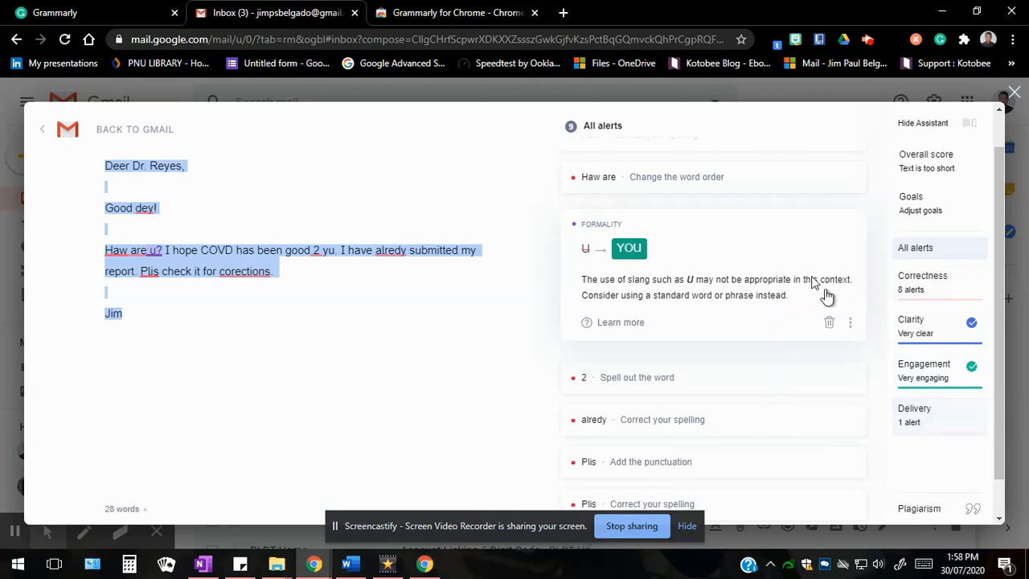
{"action": "scroll", "coordinate": [786, 219], "scroll_direction": "up", "scroll_amount": 1}
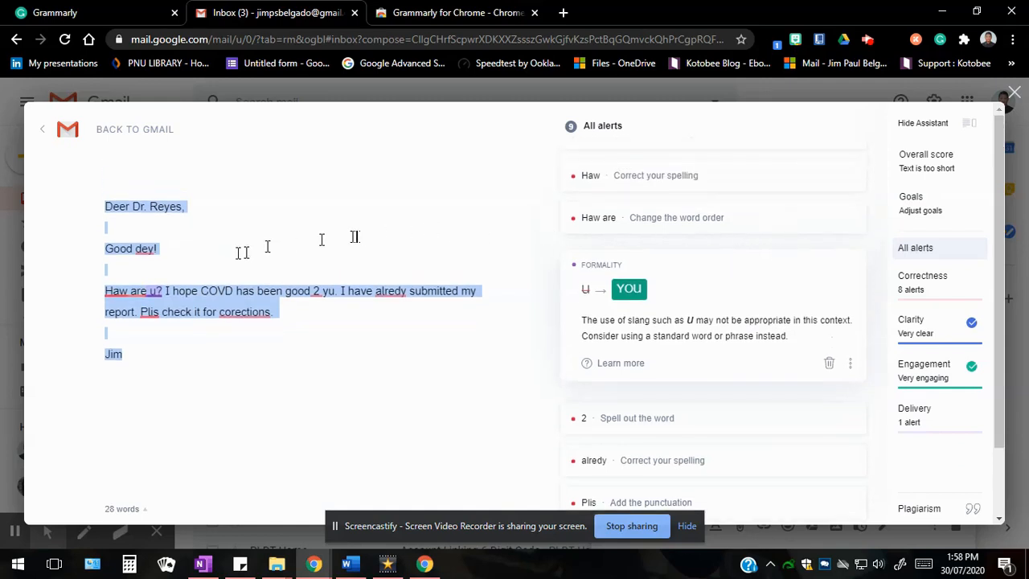
Accept the spelling suggestions "day" for "dey" and "How" for "Haw" in the message
{"action": "left_click", "coordinate": [233, 253]}
{"action": "left_click", "coordinate": [149, 249]}
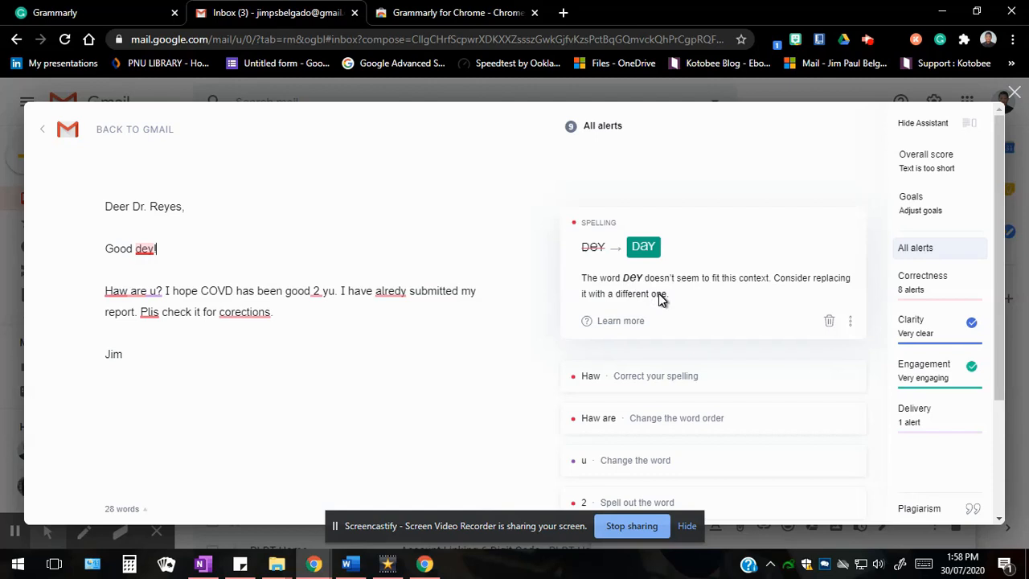
{"action": "left_click", "coordinate": [645, 248]}
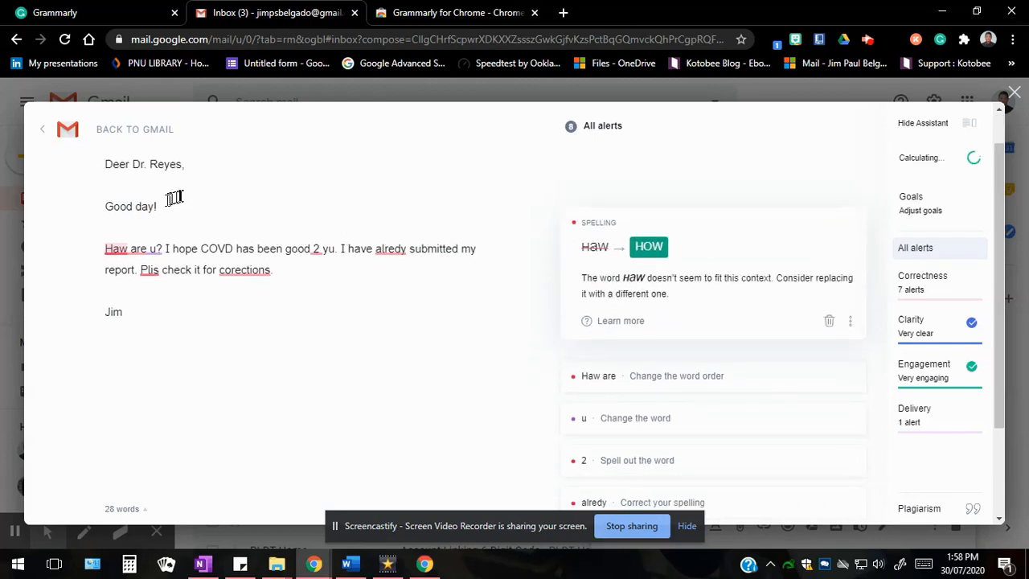
{"action": "left_click_drag", "start_coordinate": [173, 200], "coordinate": [109, 203]}
{"action": "left_click", "coordinate": [109, 202]}
{"action": "left_click", "coordinate": [647, 254]}
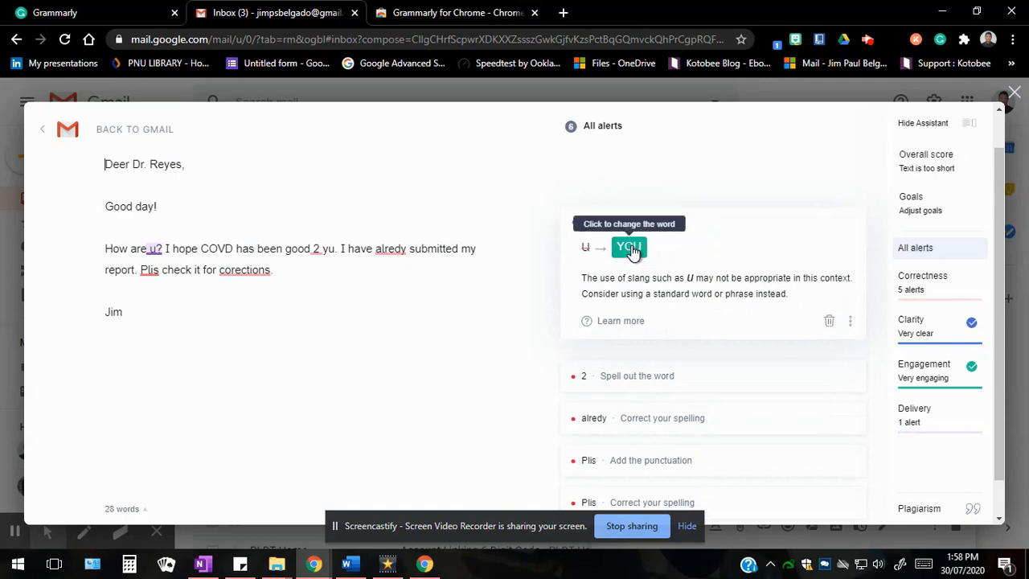
Show only the Delivery alerts and accept "you" as the replacement for "u"
{"action": "left_click", "coordinate": [925, 418]}
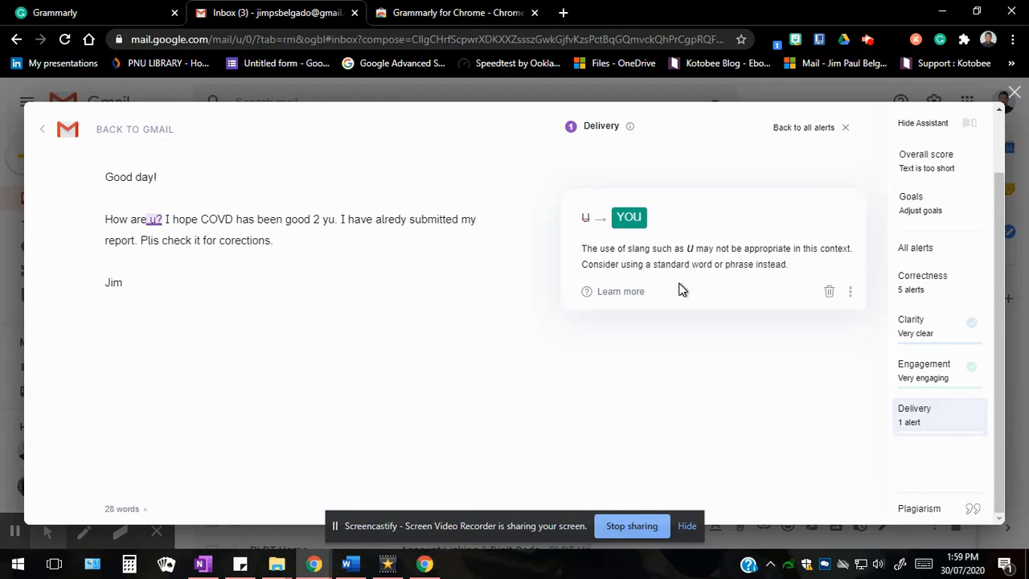
{"action": "left_click", "coordinate": [639, 228]}
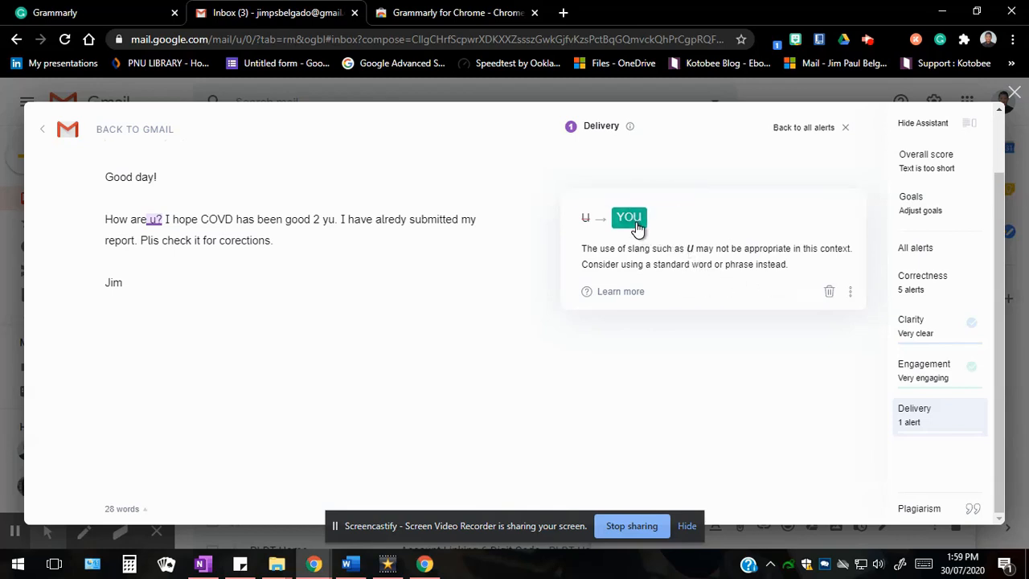
Review the Correctness alerts against the message's main paragraph and return to Gmail
{"action": "left_click", "coordinate": [941, 286]}
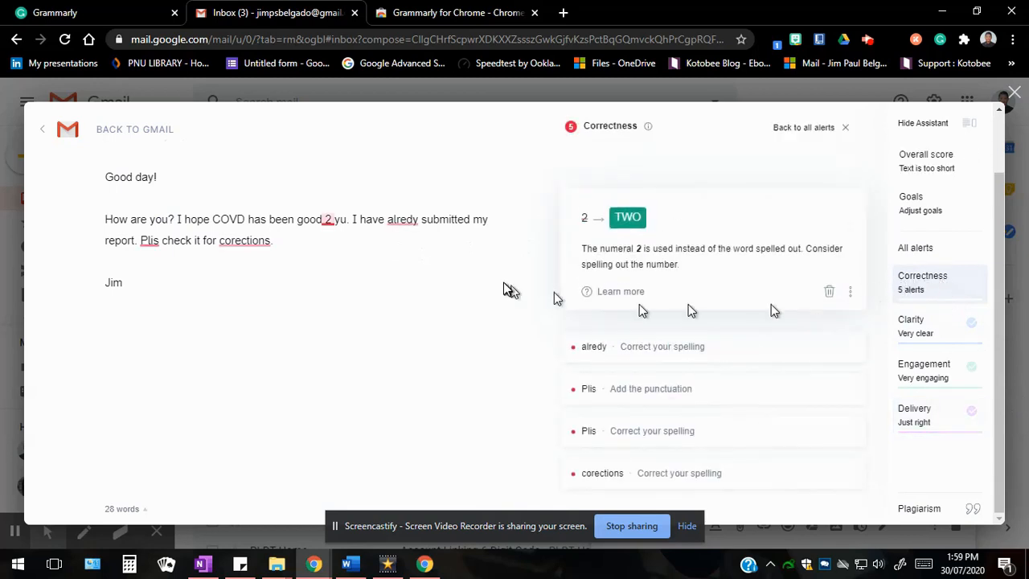
{"action": "left_click", "coordinate": [341, 246]}
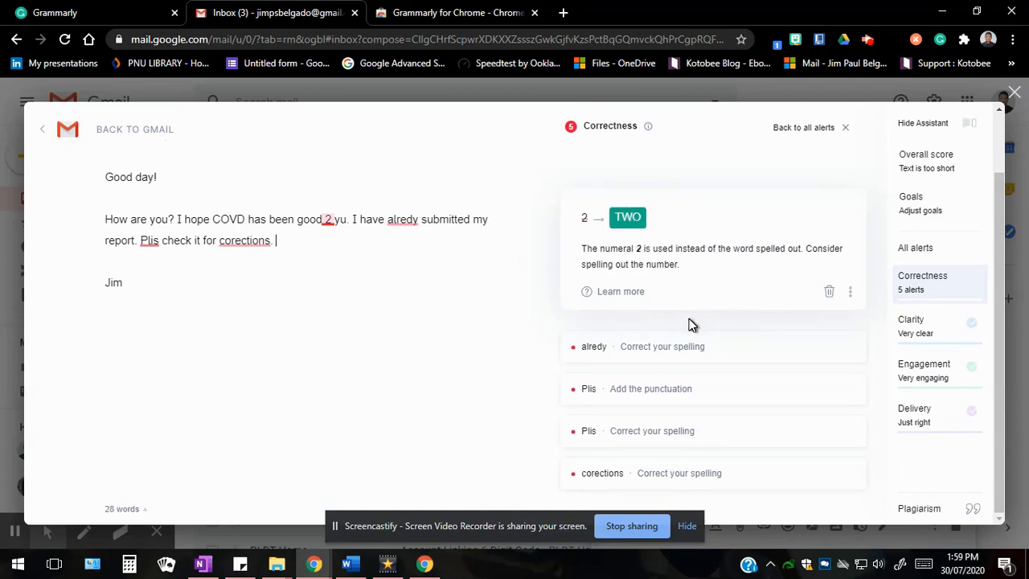
{"action": "triple_click", "coordinate": [287, 241]}
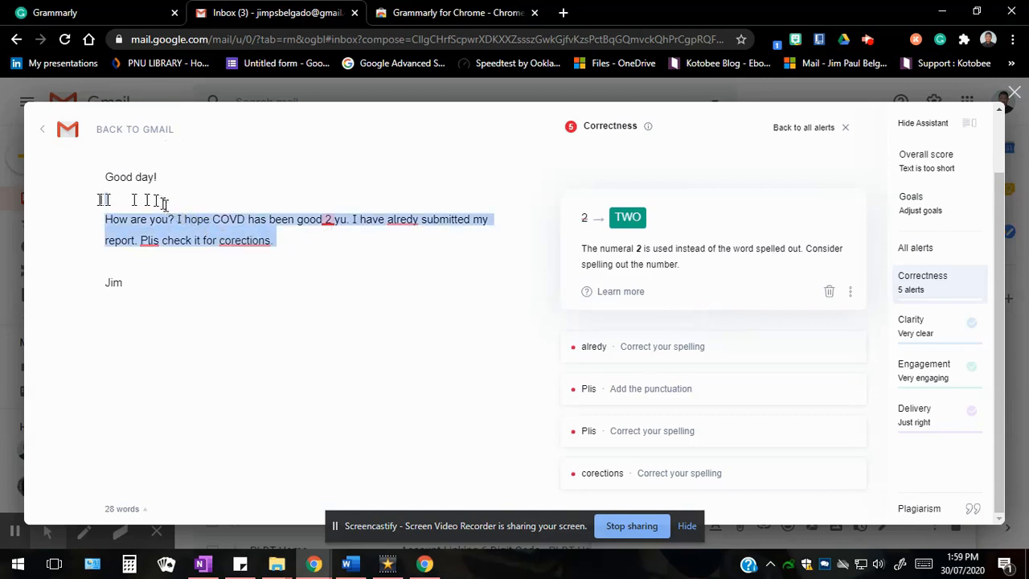
{"action": "left_click_drag", "start_coordinate": [119, 216], "coordinate": [112, 187]}
{"action": "left_click", "coordinate": [314, 274]}
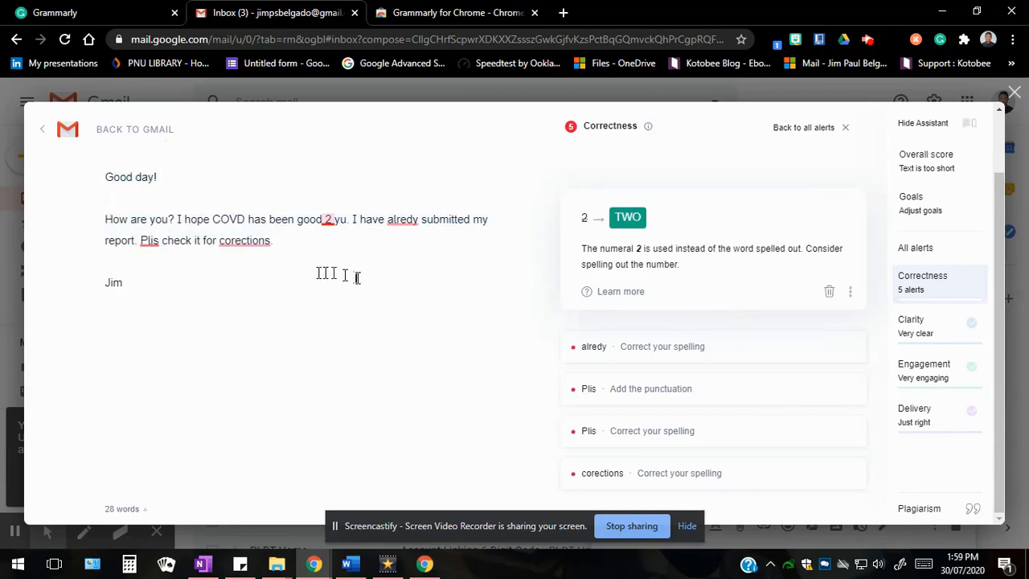
{"action": "left_click", "coordinate": [46, 135]}
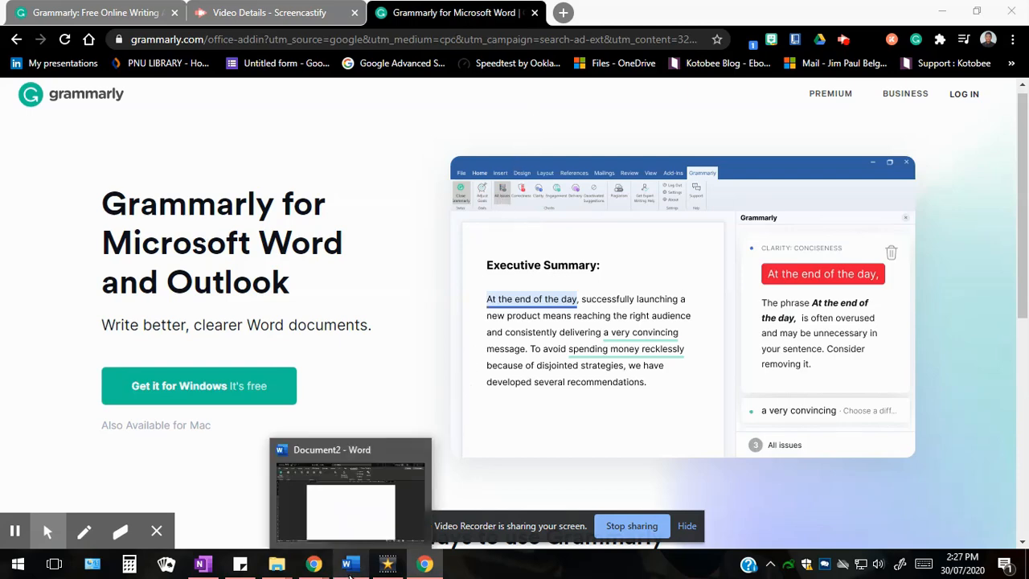
Switch to Word and examine Grammarly's issues in Sample Manuscript, including those for "Taking into consideration" and "the technological"
{"action": "left_click", "coordinate": [351, 566]}
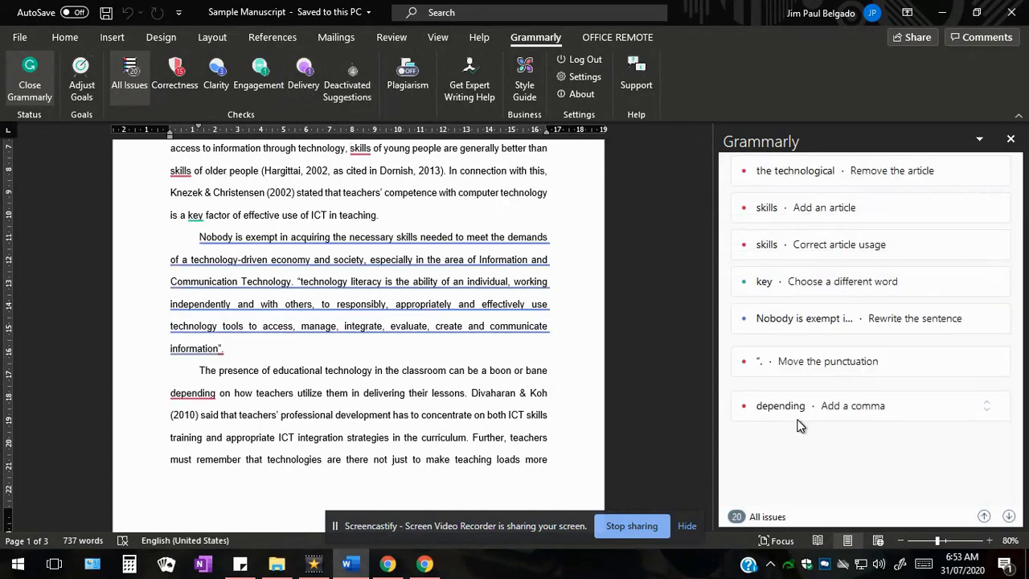
{"action": "scroll", "coordinate": [800, 426], "scroll_direction": "down", "scroll_amount": 1}
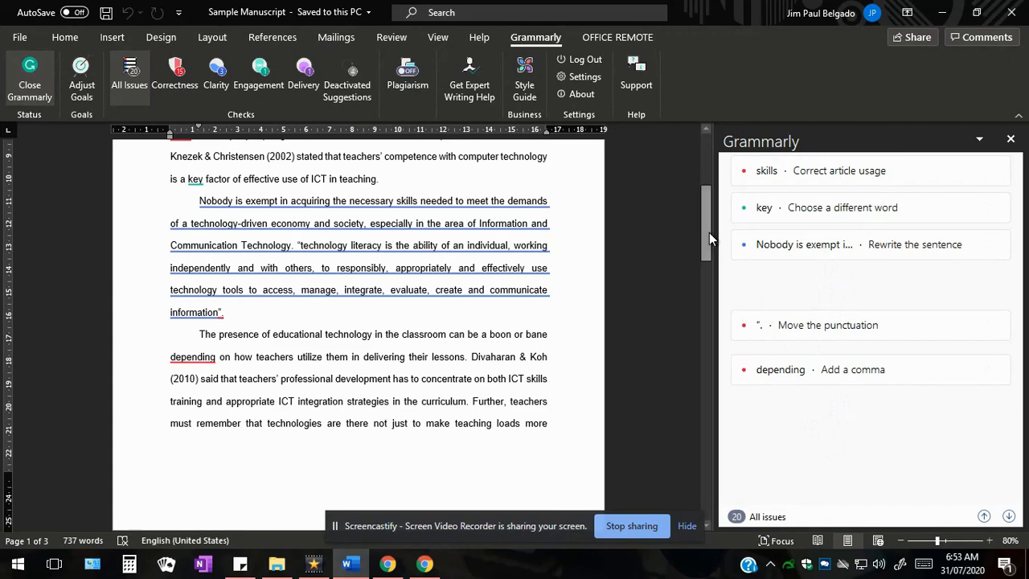
{"action": "left_click_drag", "start_coordinate": [710, 232], "coordinate": [711, 181]}
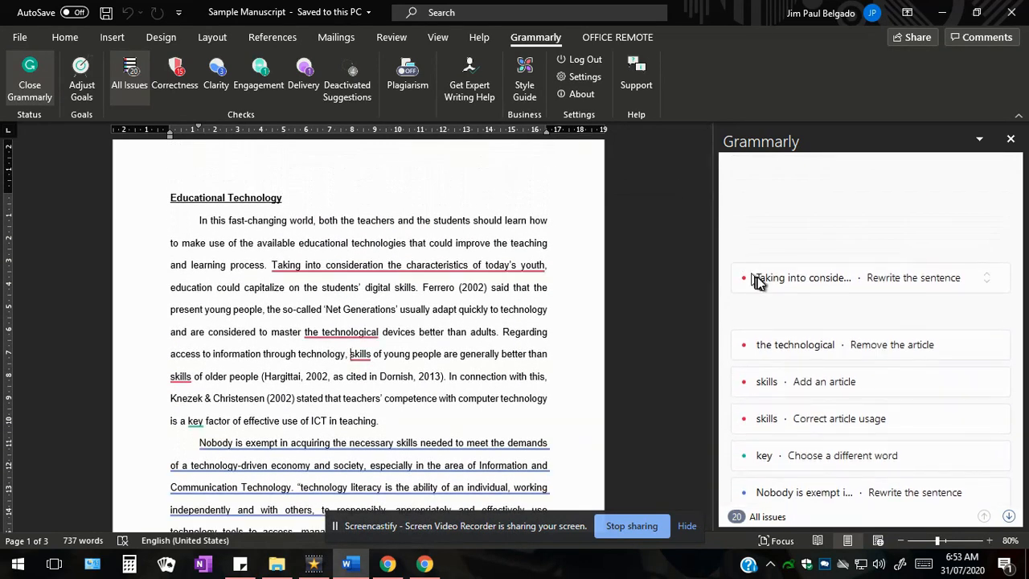
{"action": "left_click", "coordinate": [299, 269]}
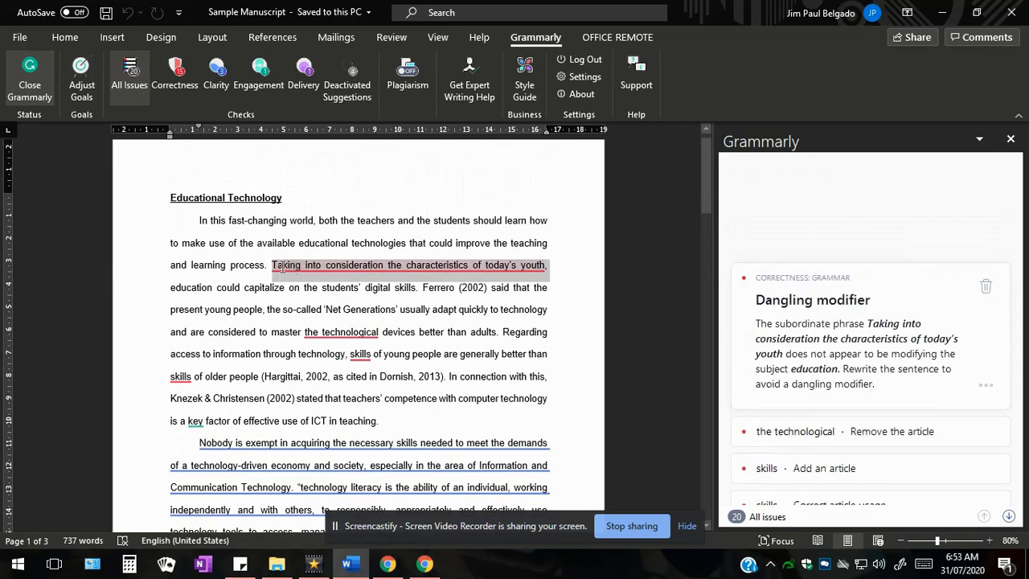
{"action": "left_click", "coordinate": [378, 336]}
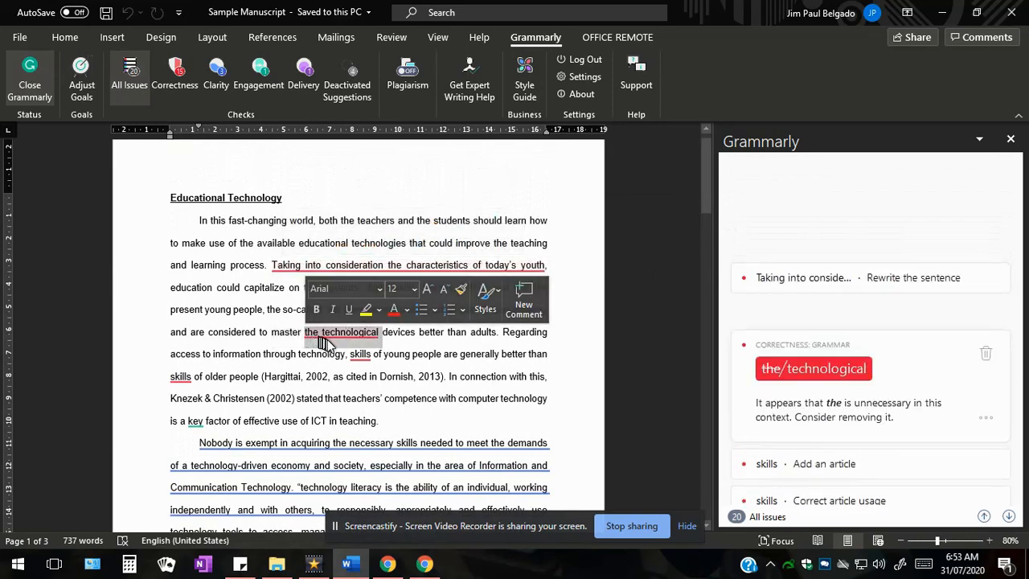
{"action": "left_click", "coordinate": [382, 359]}
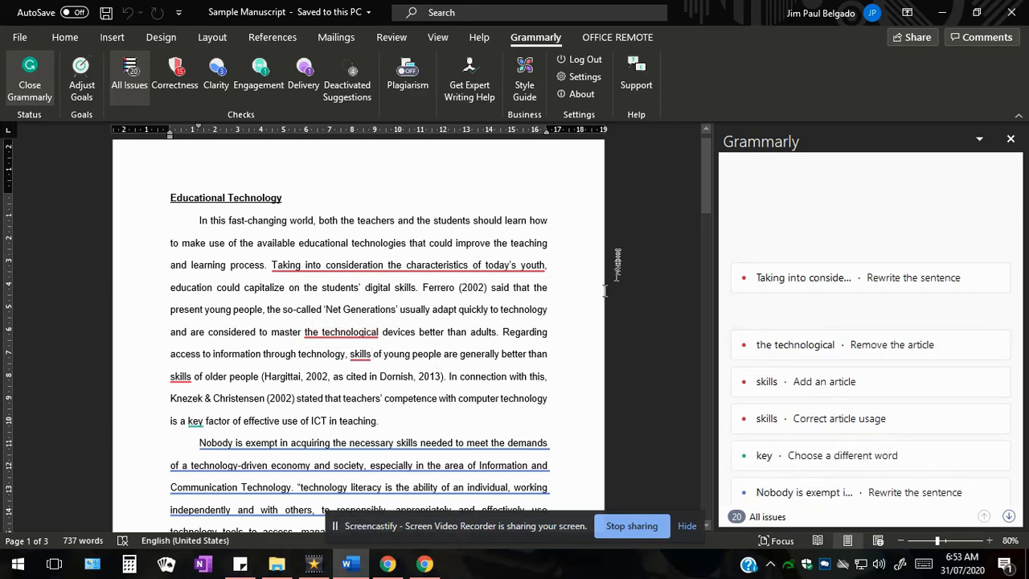
{"action": "left_click", "coordinate": [389, 265]}
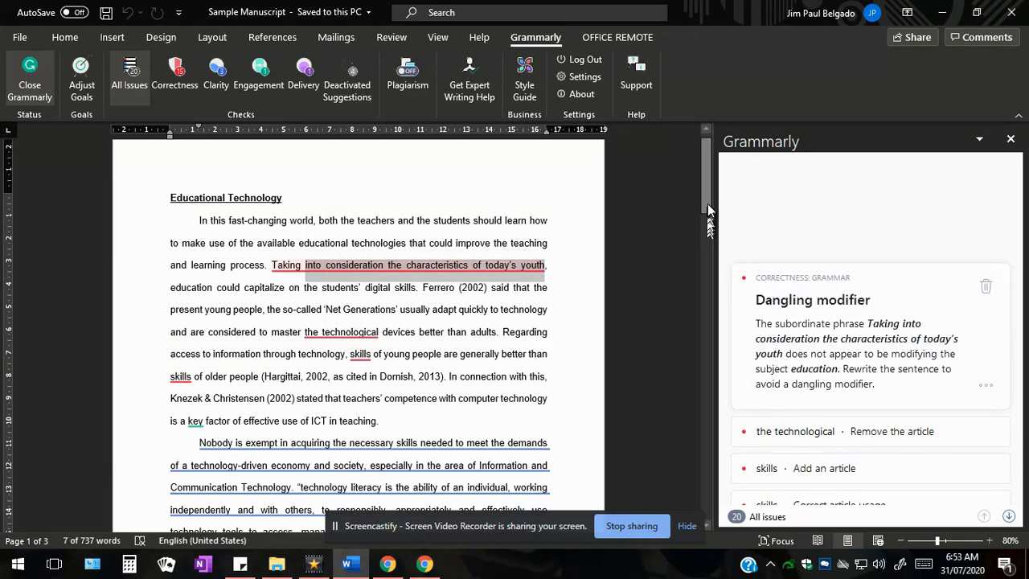
Examine Grammarly's readability alert for the "Nobody is exempt" sentence and its vocabulary alert for "key"
{"action": "left_click", "coordinate": [504, 444]}
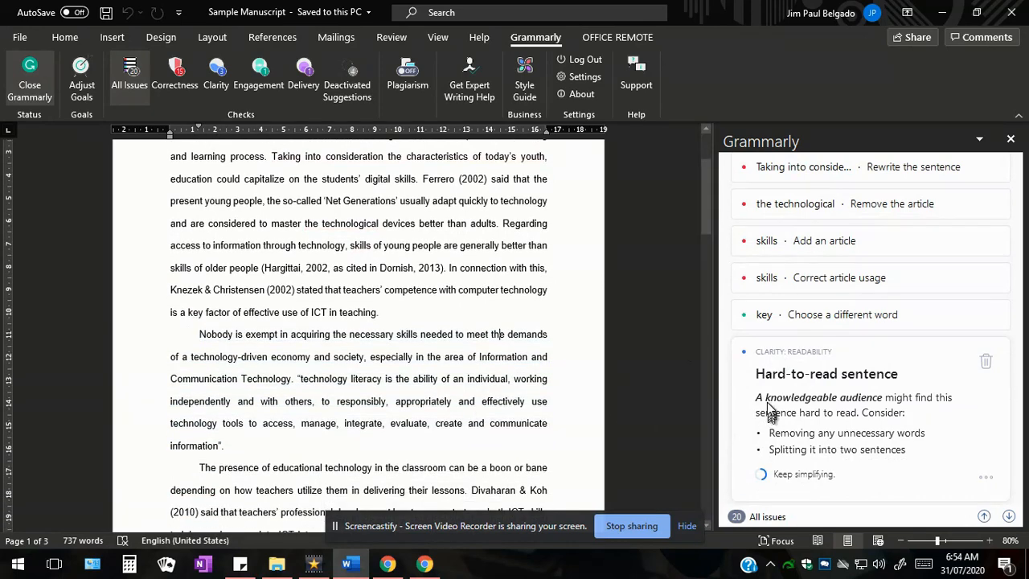
{"action": "left_click", "coordinate": [763, 315]}
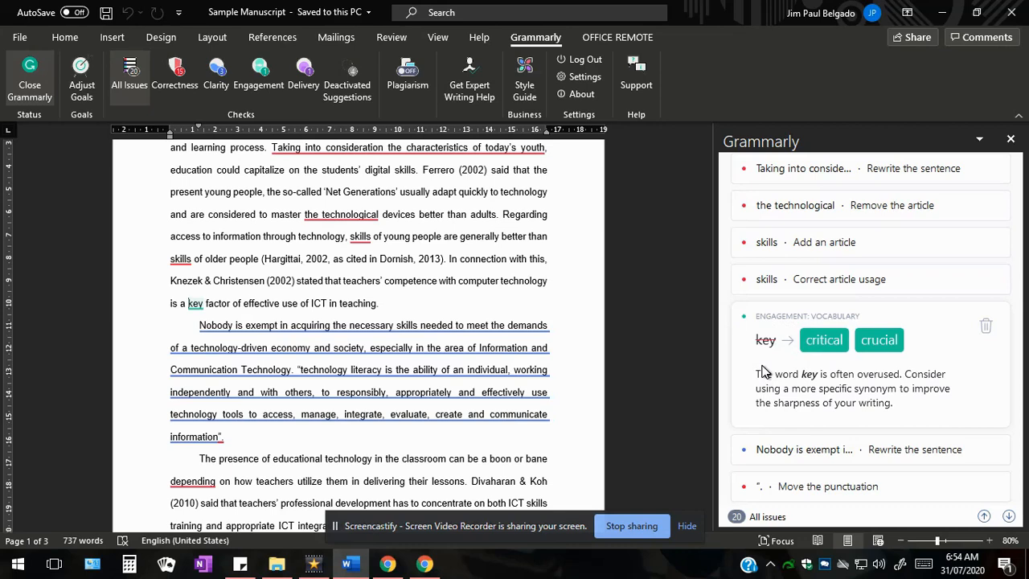
{"action": "left_click", "coordinate": [465, 368]}
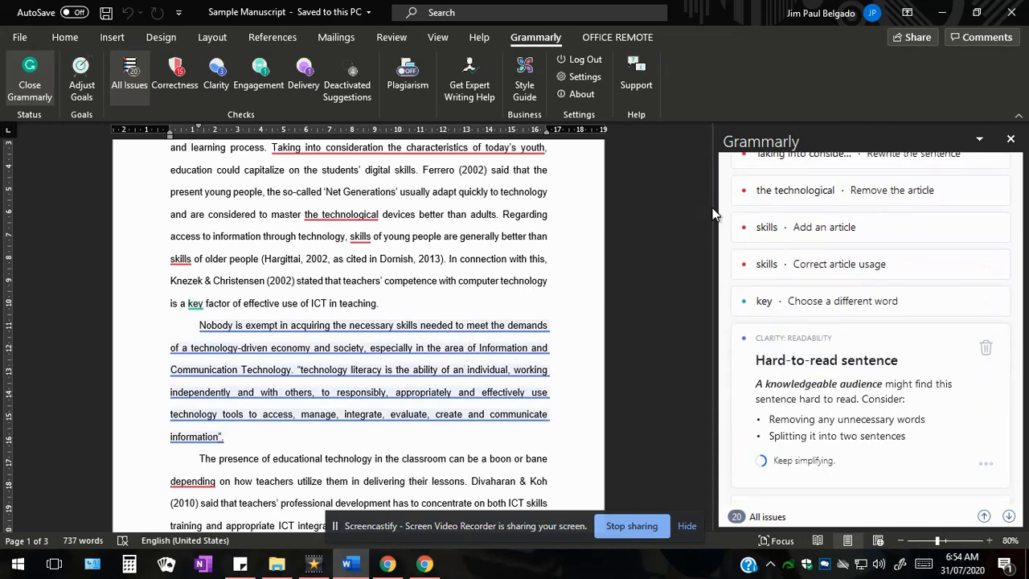
Examine the Delivery formality alert for "and/or" on the second page and locate the flagged phrase in the text
{"action": "left_click_drag", "start_coordinate": [712, 213], "coordinate": [698, 389]}
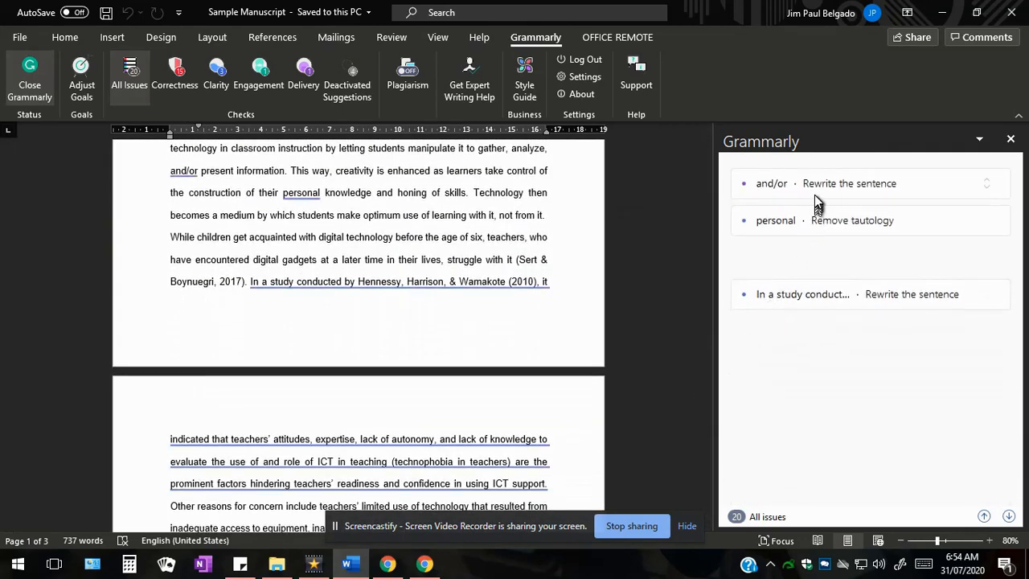
{"action": "left_click", "coordinate": [818, 190]}
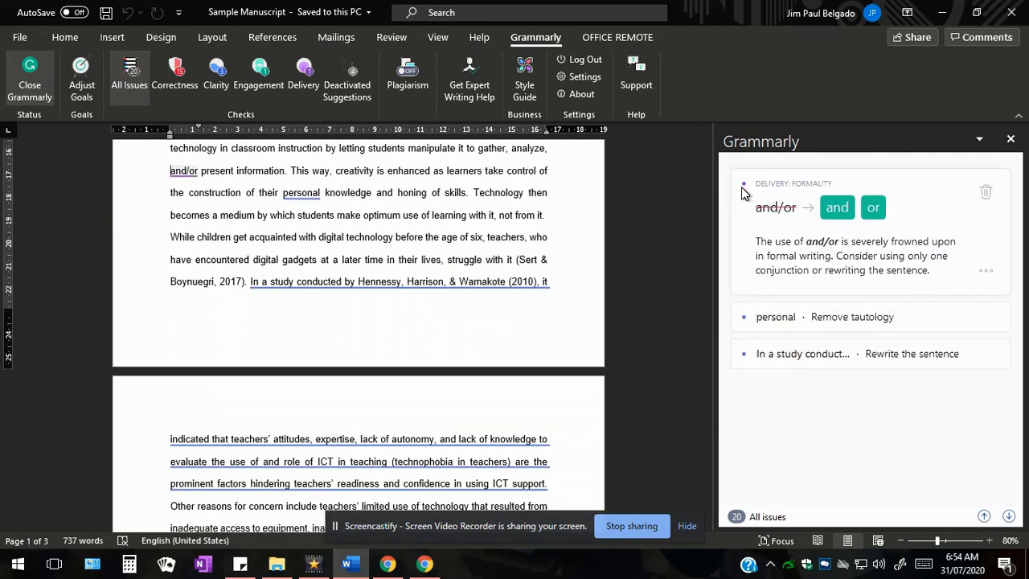
{"action": "double_click", "coordinate": [193, 168]}
{"action": "left_click", "coordinate": [278, 193]}
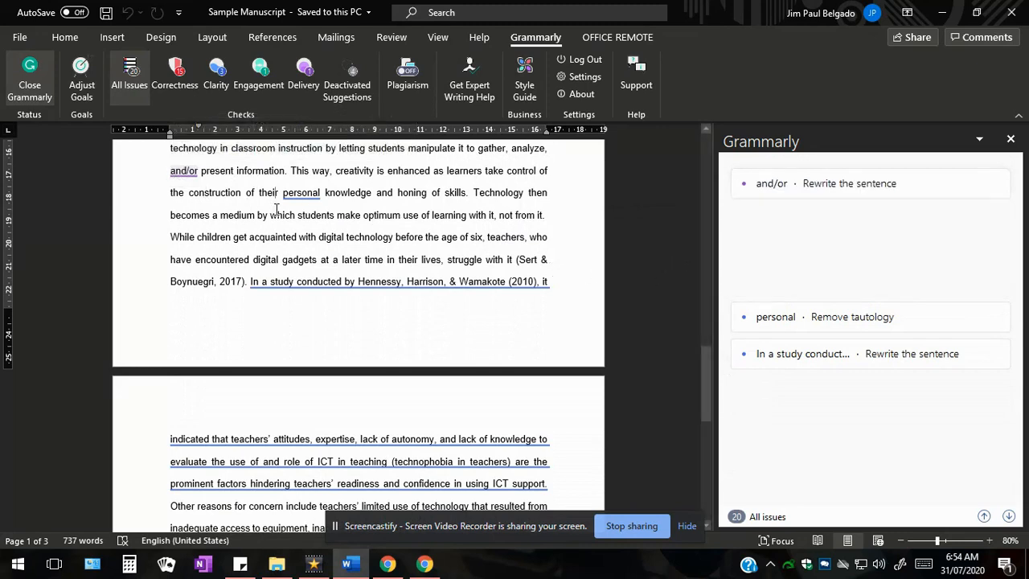
{"action": "left_click", "coordinate": [764, 186]}
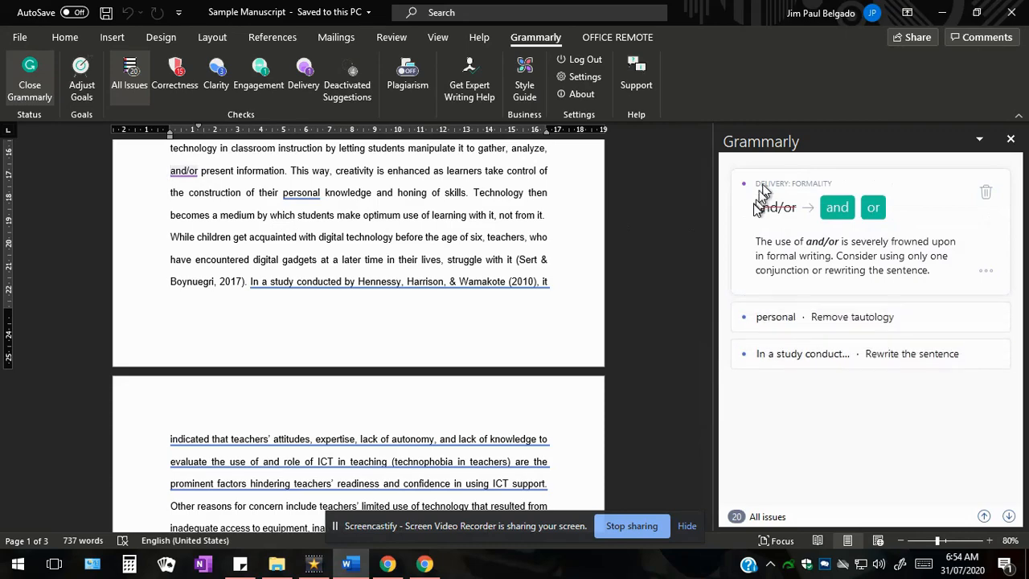
Review Grammarly's flagged issues from the Educational Technology heading through to the "In a study conducted" sentence
{"action": "left_click_drag", "start_coordinate": [704, 378], "coordinate": [730, 145]}
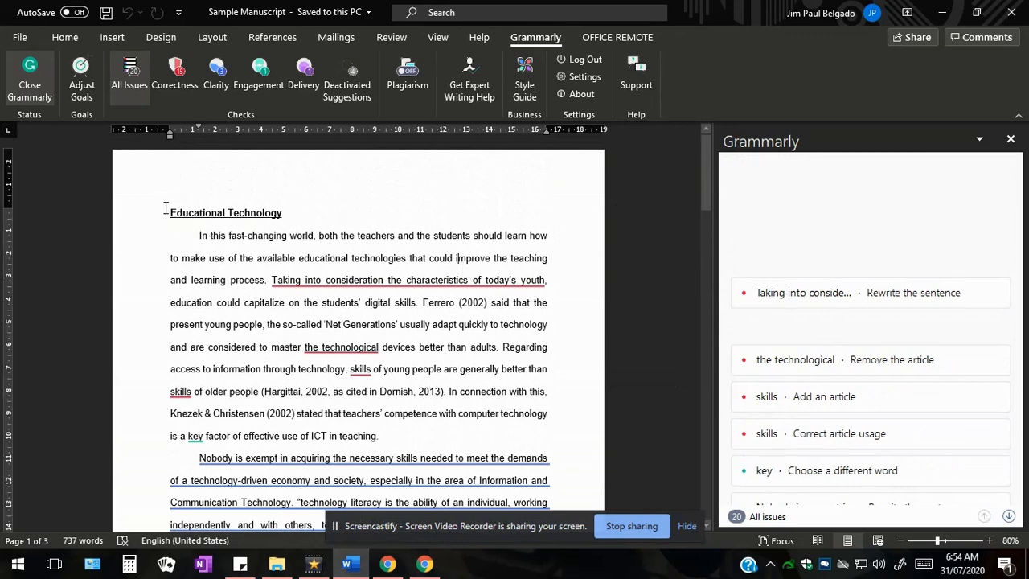
{"action": "left_click_drag", "start_coordinate": [166, 208], "coordinate": [410, 436]}
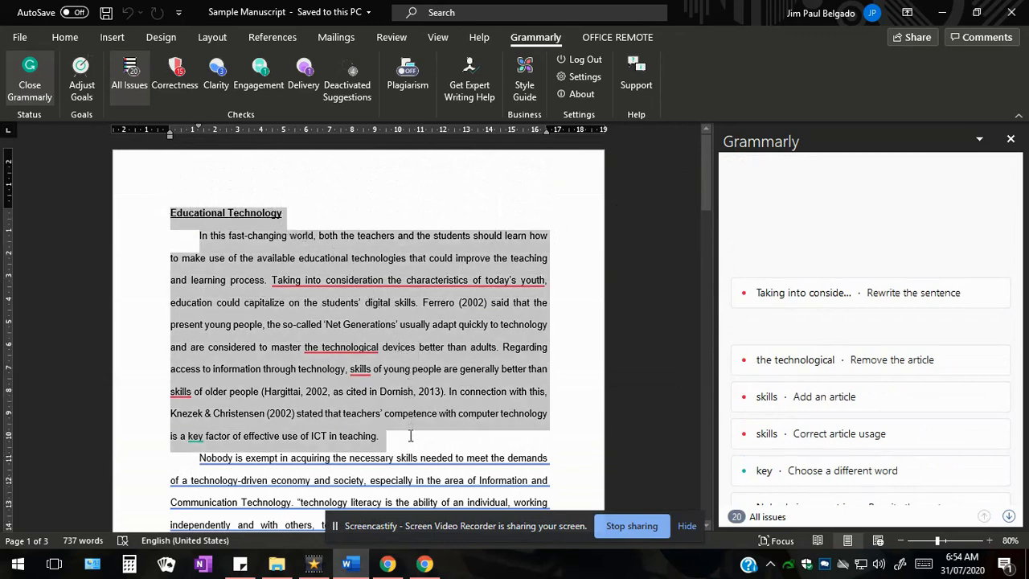
{"action": "left_click", "coordinate": [399, 441]}
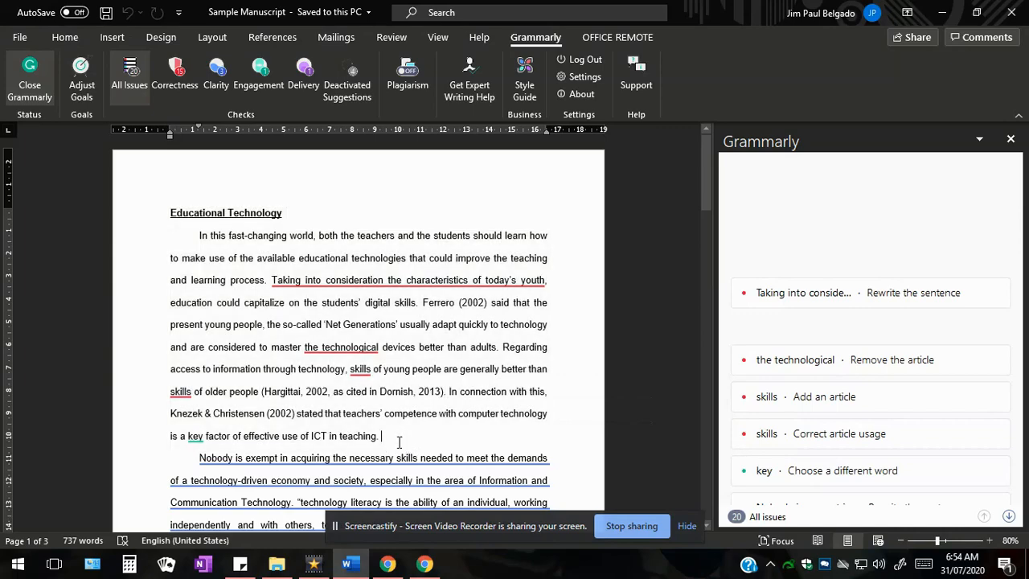
{"action": "scroll", "coordinate": [399, 435], "scroll_direction": "down", "scroll_amount": 10}
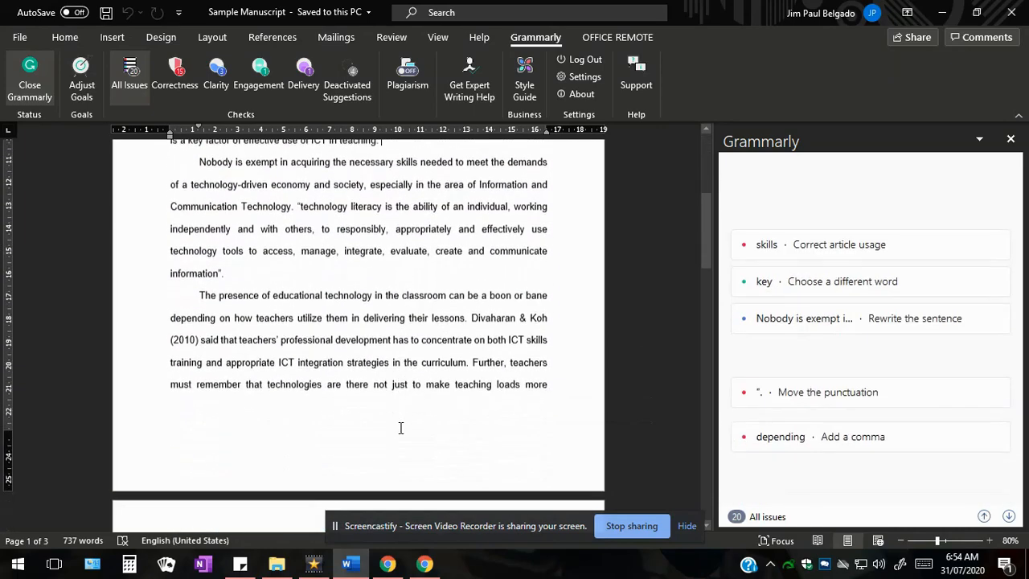
{"action": "scroll", "coordinate": [400, 428], "scroll_direction": "down", "scroll_amount": 10}
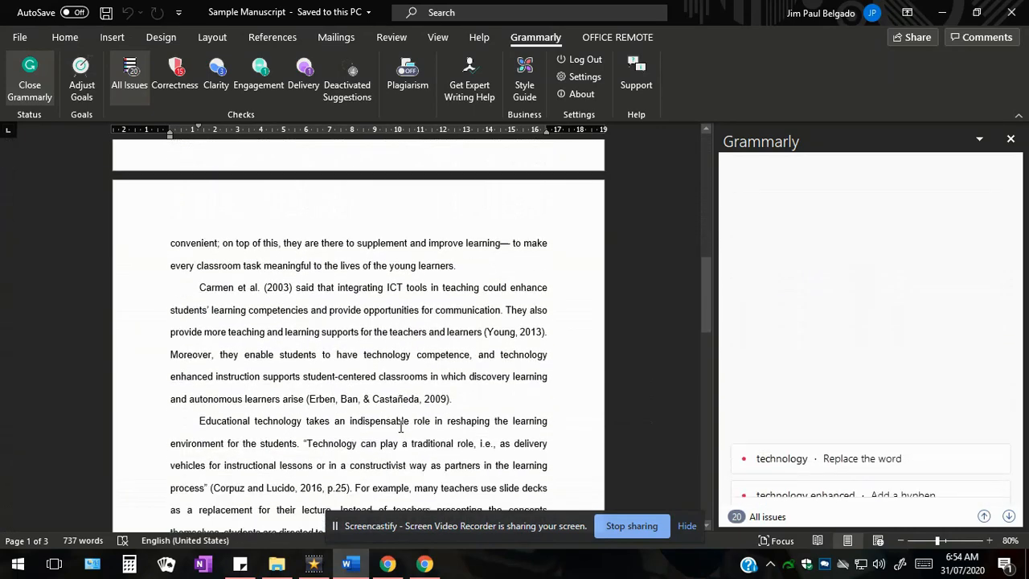
{"action": "scroll", "coordinate": [401, 427], "scroll_direction": "down", "scroll_amount": 2}
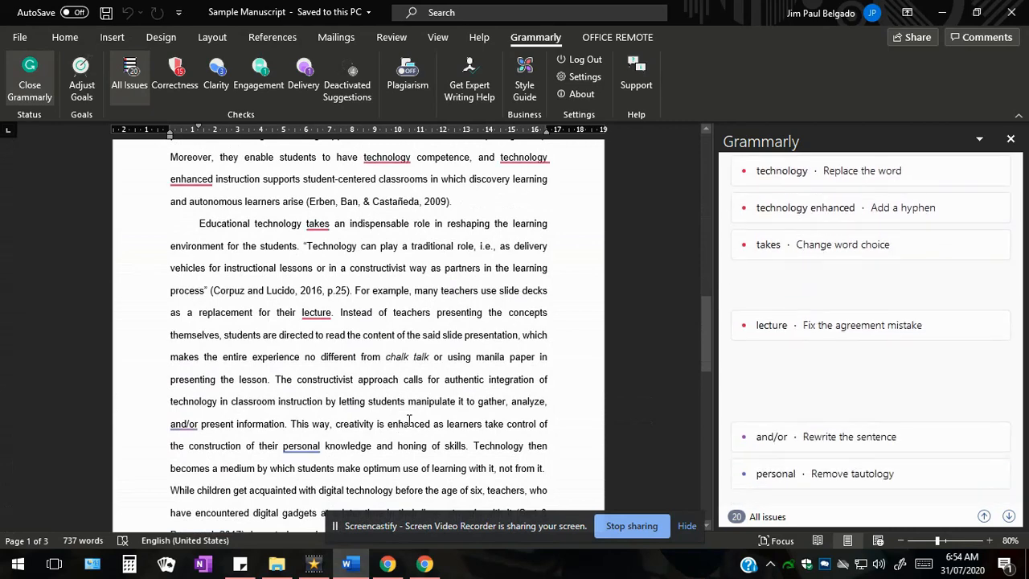
{"action": "scroll", "coordinate": [409, 420], "scroll_direction": "down", "scroll_amount": 5}
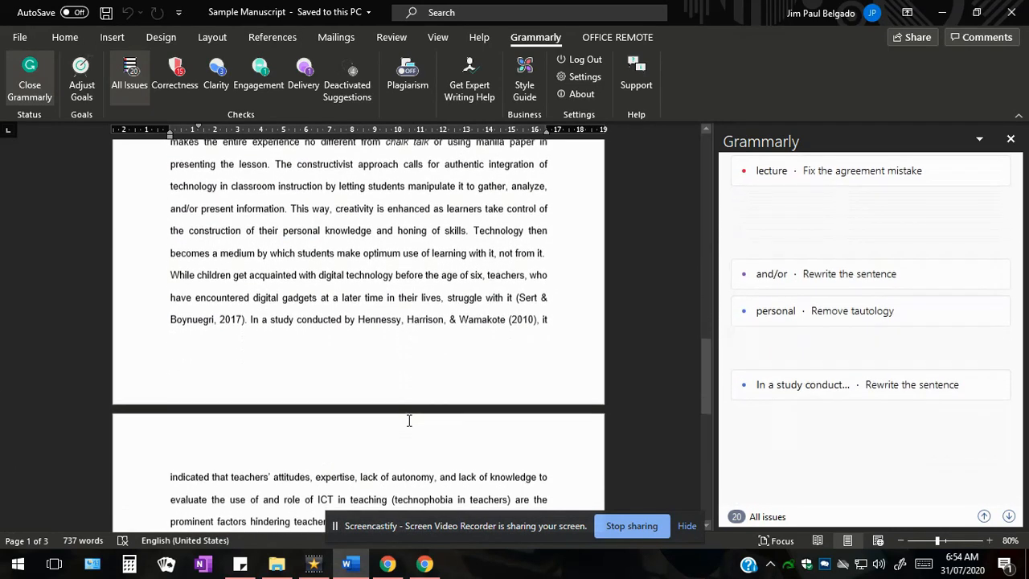
{"action": "scroll", "coordinate": [408, 420], "scroll_direction": "down", "scroll_amount": 2}
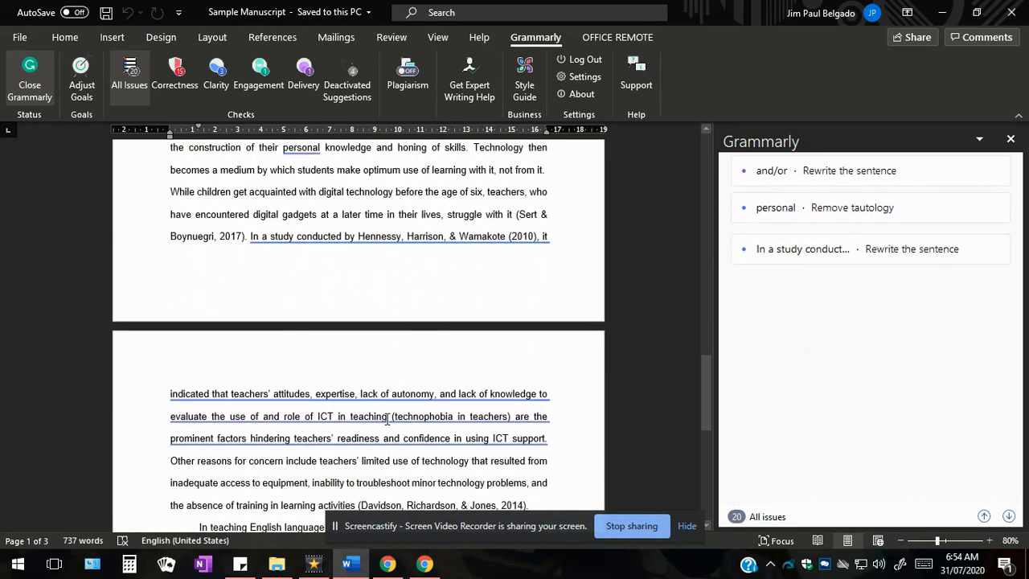
Review the flagged issues again from the "depending" sentence to the "technology", "takes" and "lecture" alerts on the second page
{"action": "left_click_drag", "start_coordinate": [709, 402], "coordinate": [692, 255]}
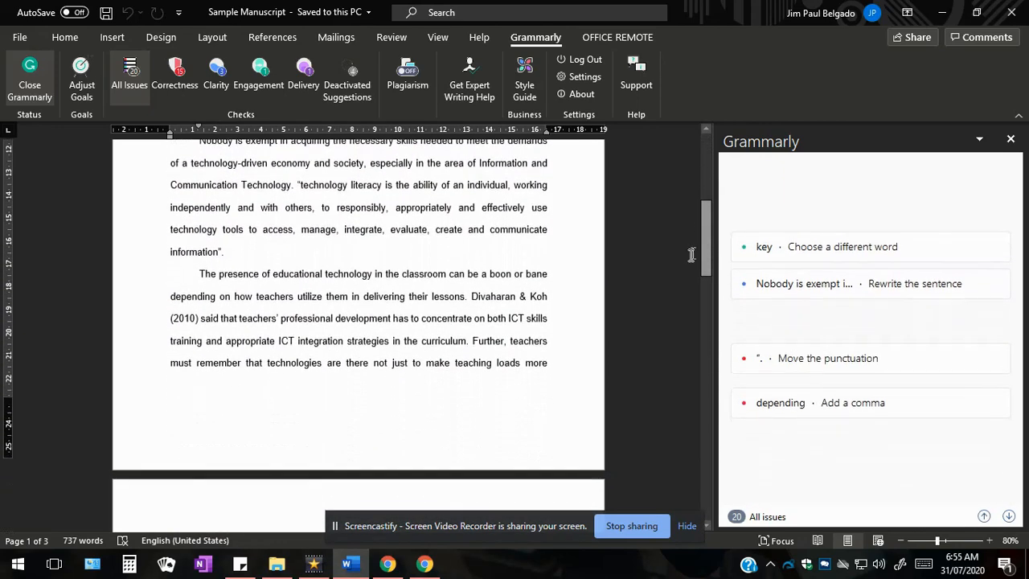
{"action": "scroll", "coordinate": [398, 254], "scroll_direction": "down", "scroll_amount": 1}
{"action": "left_click", "coordinate": [399, 254]}
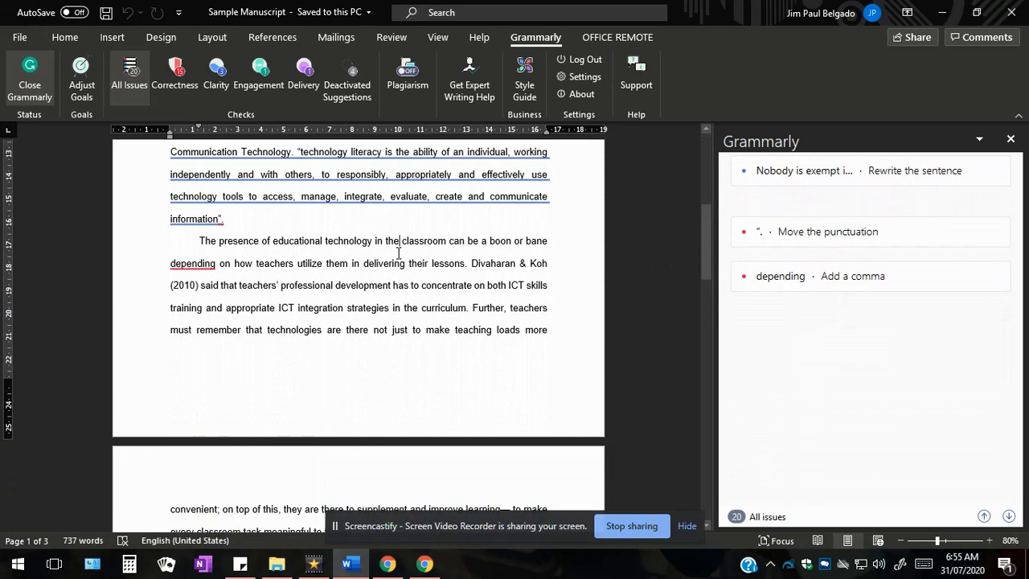
{"action": "scroll", "coordinate": [399, 254], "scroll_direction": "down", "scroll_amount": 5}
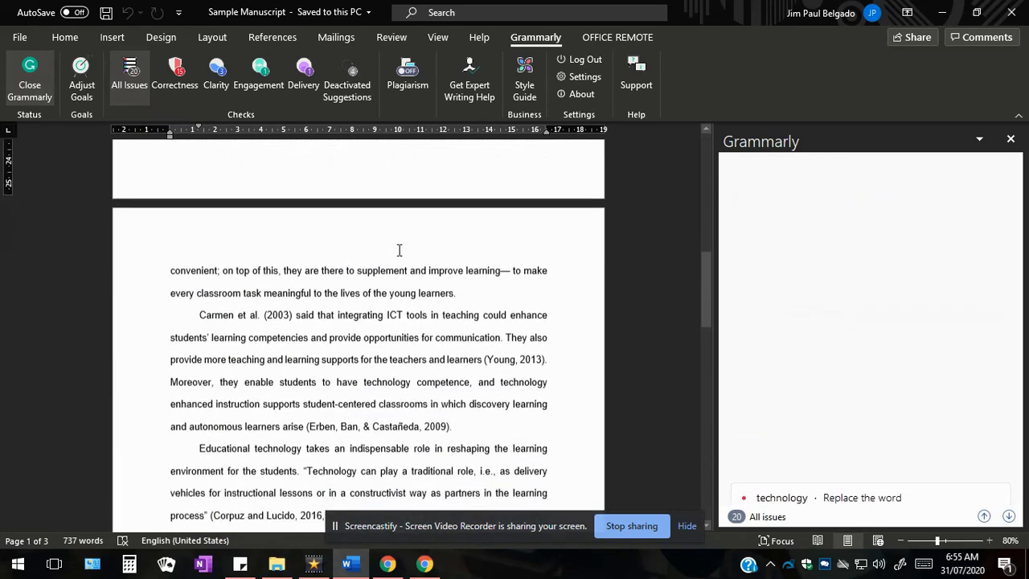
{"action": "scroll", "coordinate": [399, 250], "scroll_direction": "down", "scroll_amount": 2}
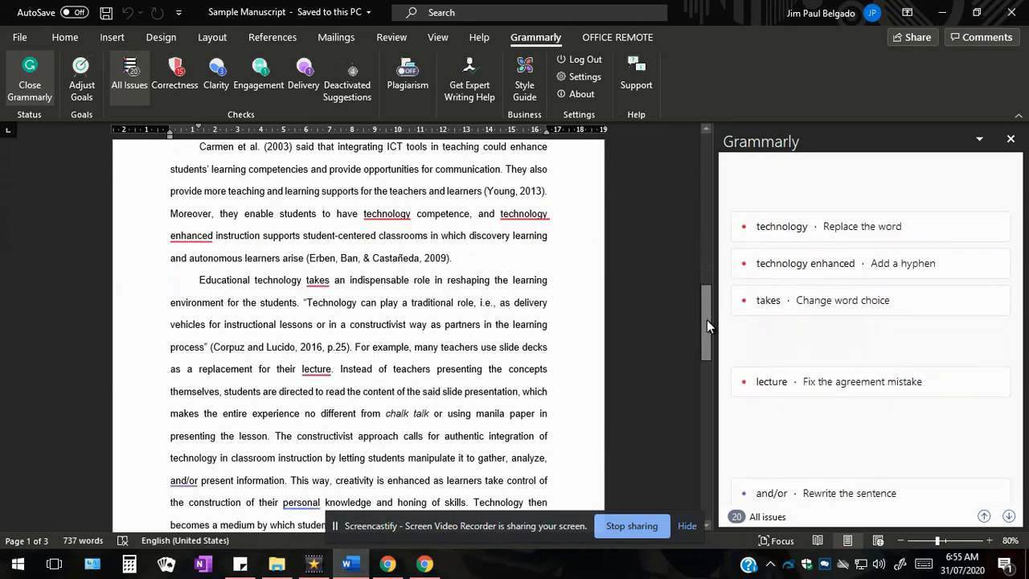
{"action": "left_click_drag", "start_coordinate": [706, 319], "coordinate": [703, 321]}
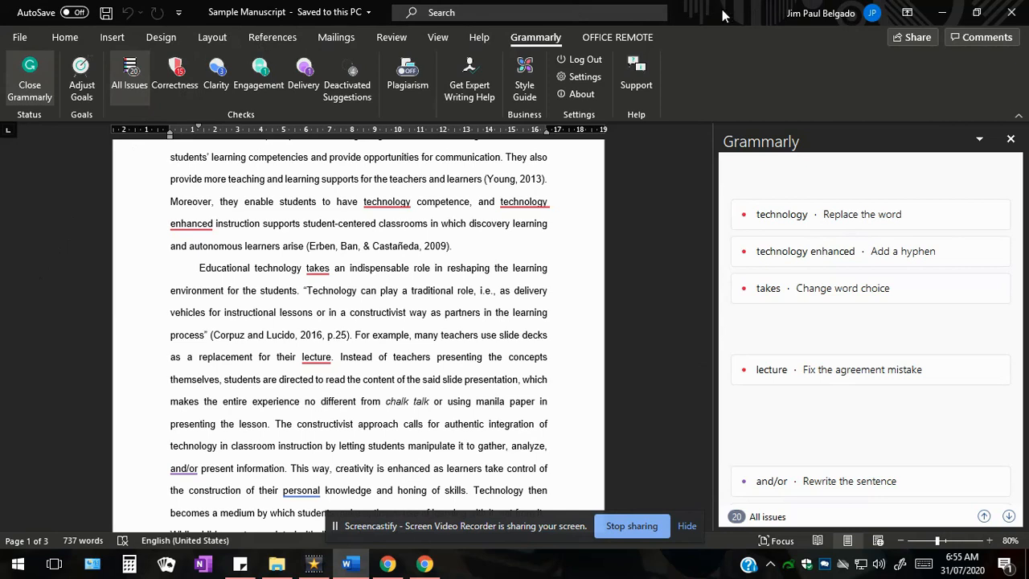
View the signed-in Office account details and close them again
{"action": "left_click", "coordinate": [836, 15]}
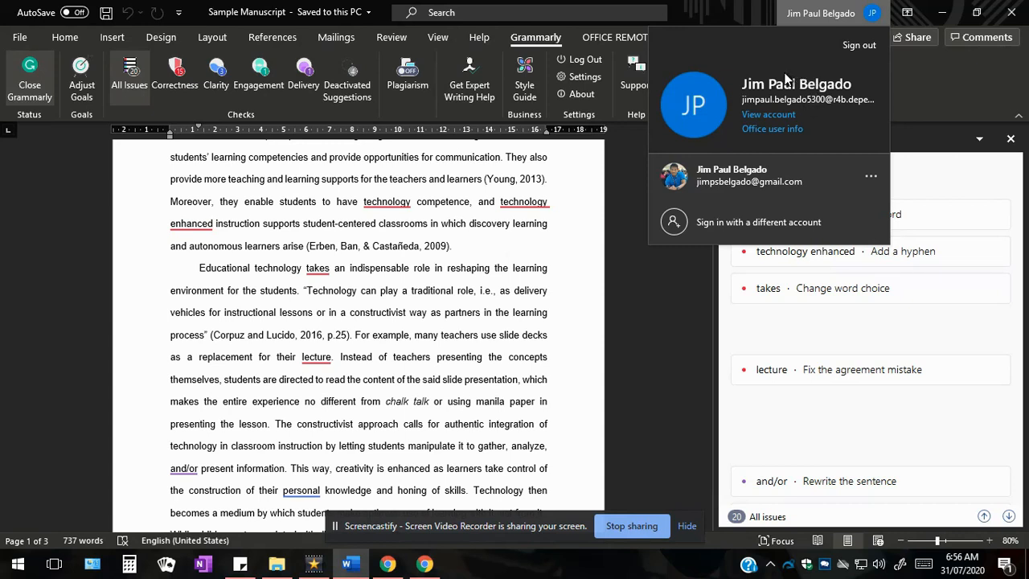
{"action": "left_click", "coordinate": [714, 22]}
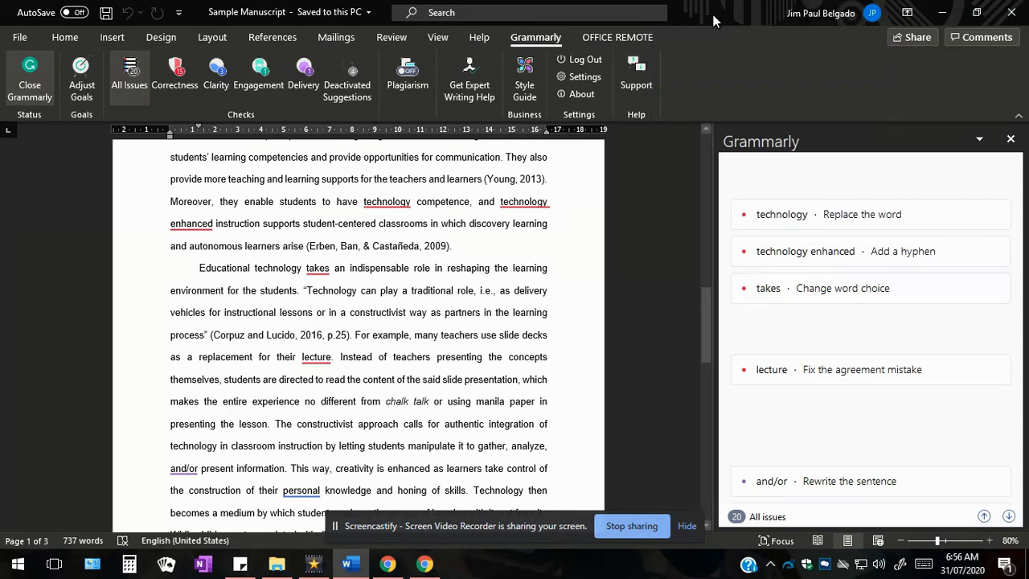
Examine the dangling modifier alert for "Taking into consideration" in the first paragraph, and show only the Correctness alerts
{"action": "left_click_drag", "start_coordinate": [700, 306], "coordinate": [717, 150]}
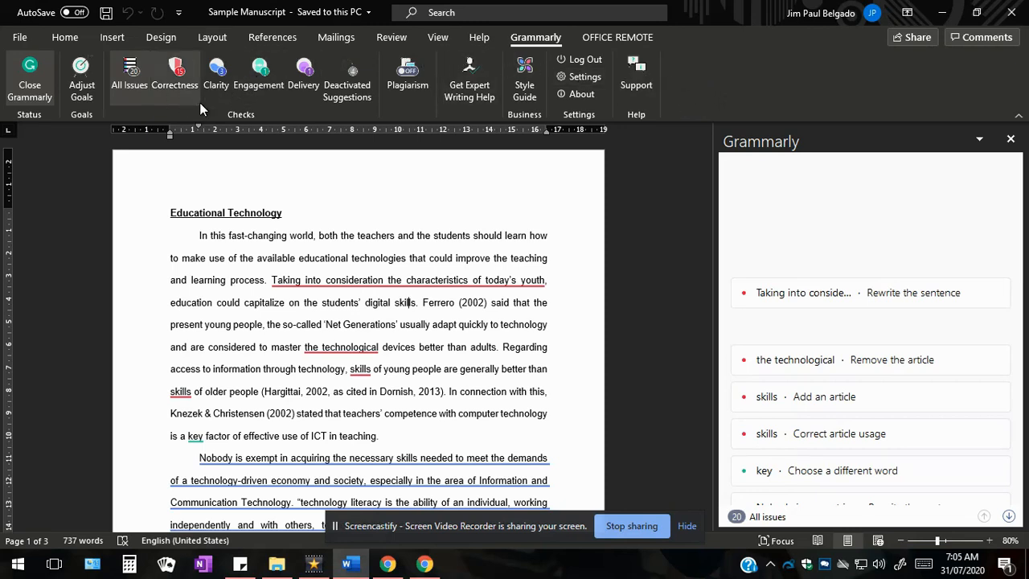
{"action": "left_click", "coordinate": [443, 291]}
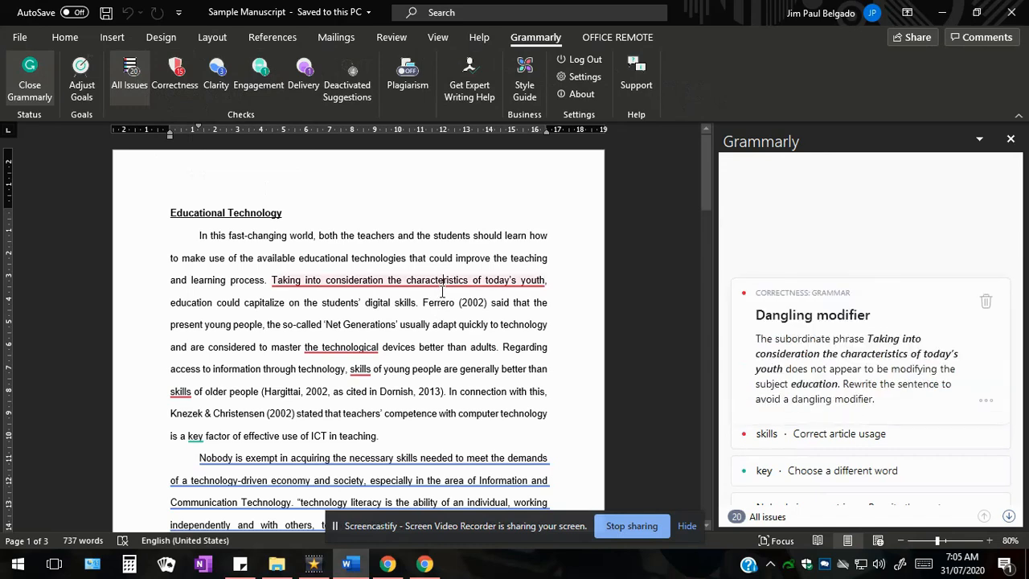
{"action": "scroll", "coordinate": [468, 296], "scroll_direction": "down", "scroll_amount": 1}
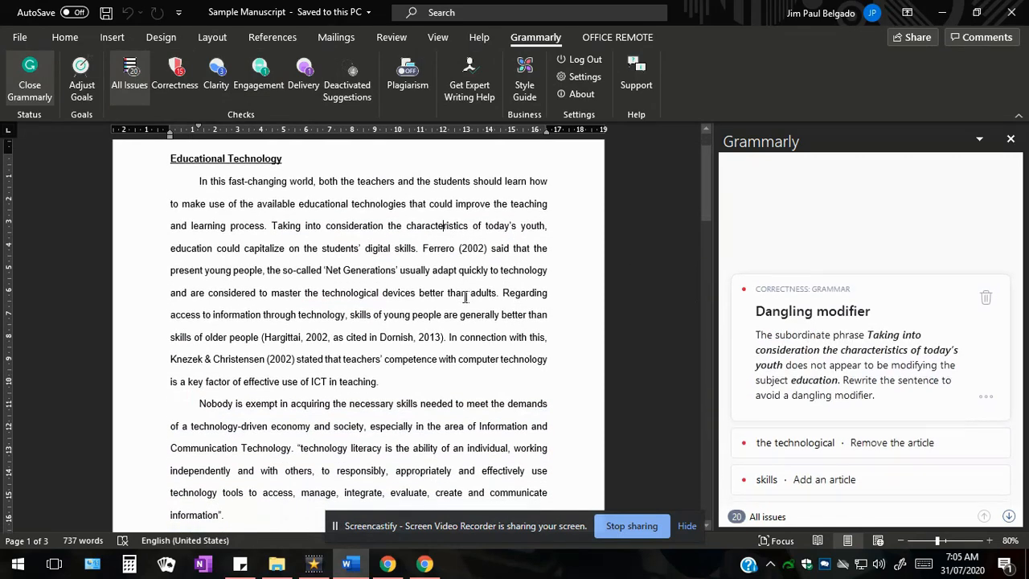
{"action": "scroll", "coordinate": [465, 296], "scroll_direction": "up", "scroll_amount": 2}
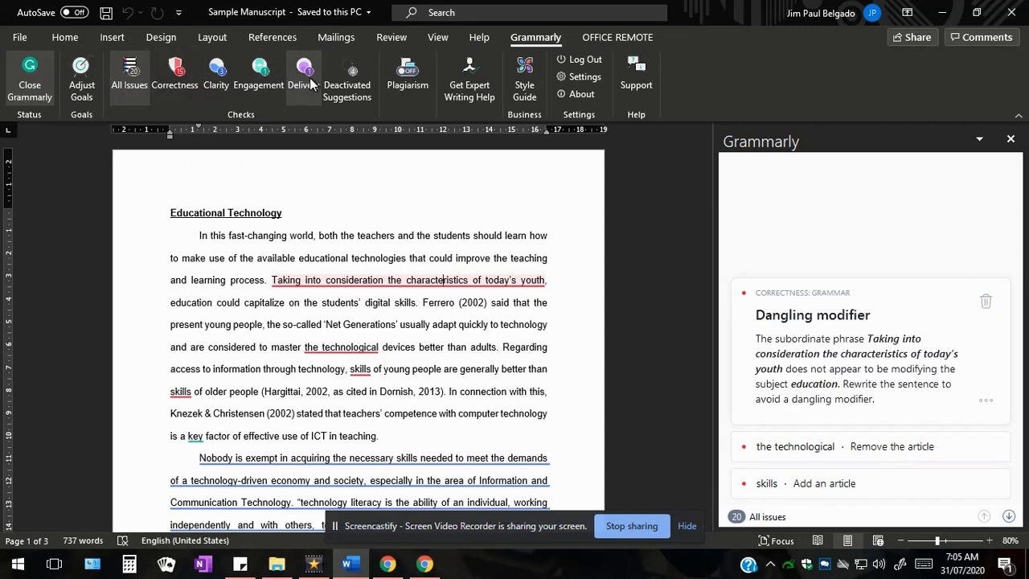
{"action": "left_click", "coordinate": [190, 73]}
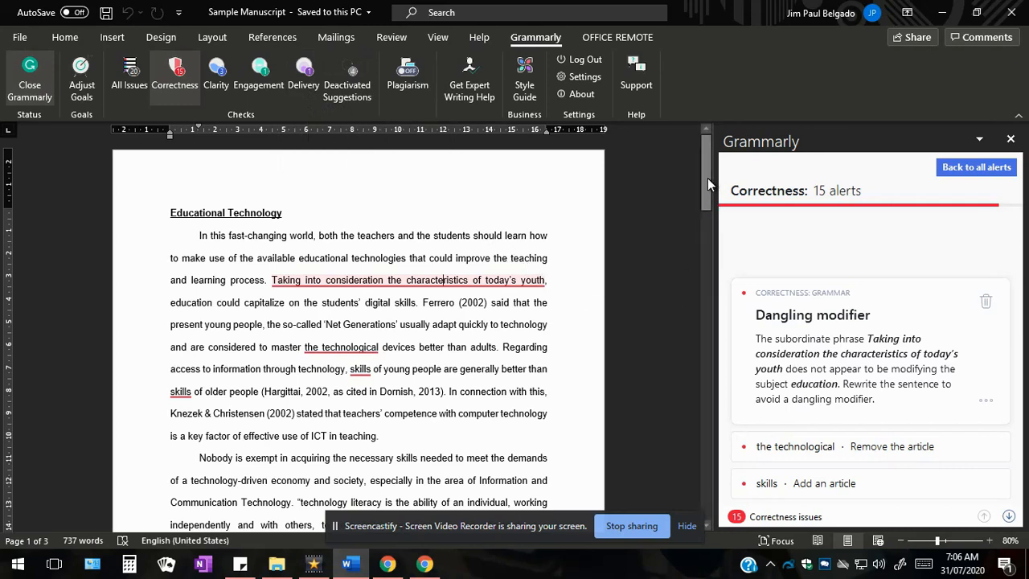
{"action": "left_click_drag", "start_coordinate": [707, 178], "coordinate": [708, 177]}
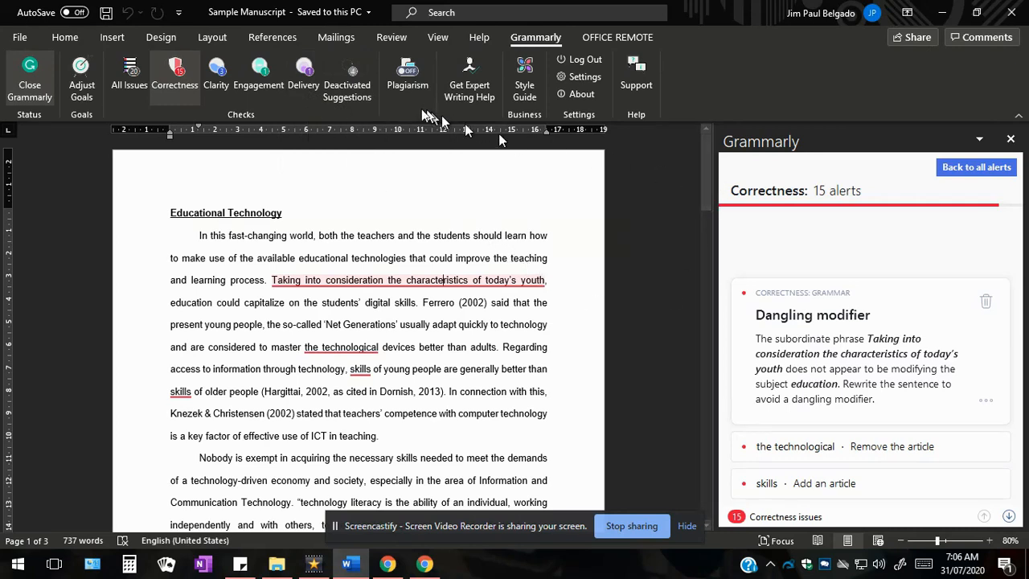
Turn on the Plagiarism check for the manuscript, and view the Expert Writing Help offers without ordering
{"action": "left_click", "coordinate": [416, 84]}
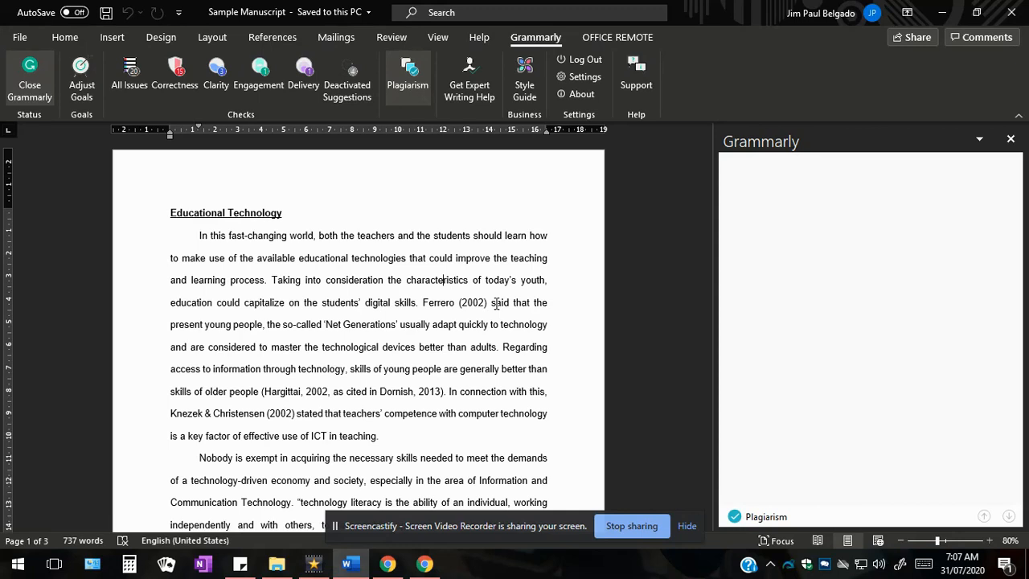
{"action": "left_click", "coordinate": [465, 73]}
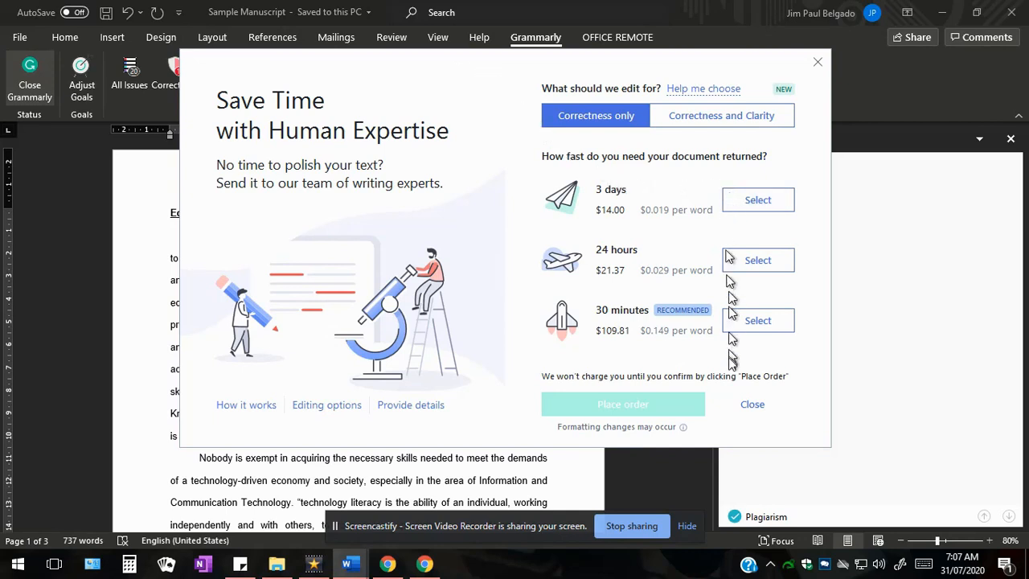
{"action": "left_click", "coordinate": [818, 63]}
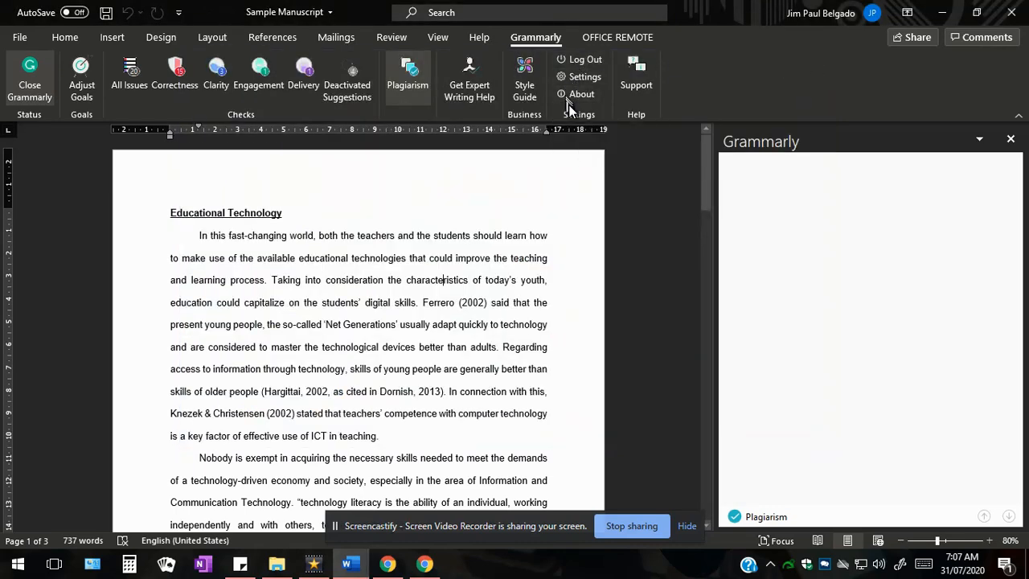
{"action": "left_click", "coordinate": [705, 172]}
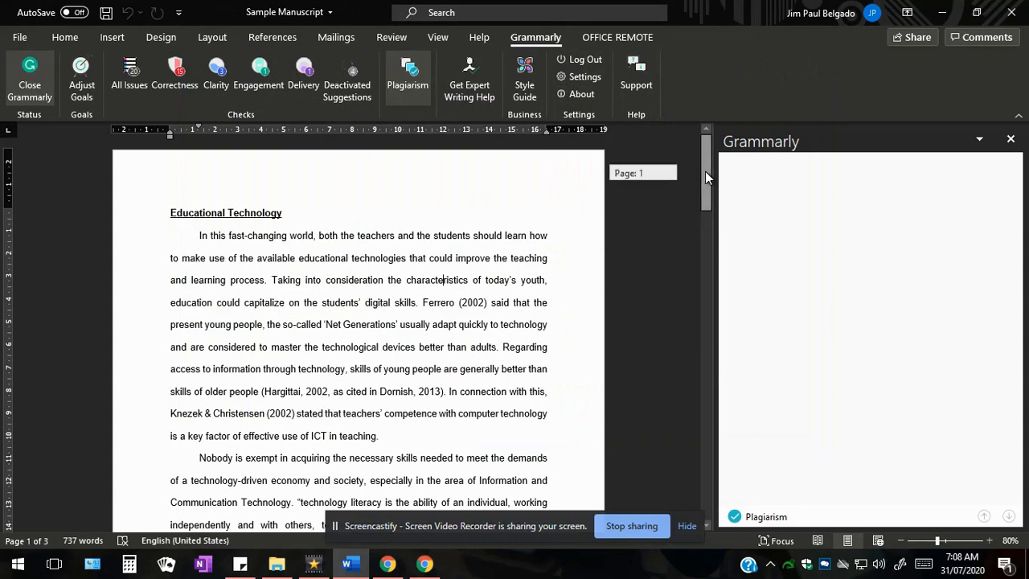
{"action": "left_click_drag", "start_coordinate": [707, 166], "coordinate": [708, 175]}
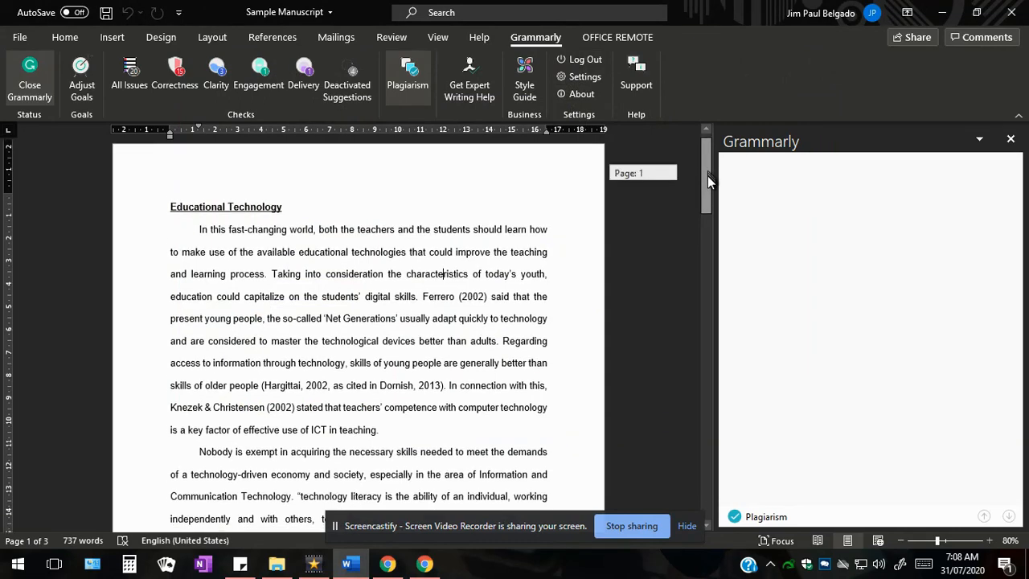
{"action": "left_click", "coordinate": [495, 232]}
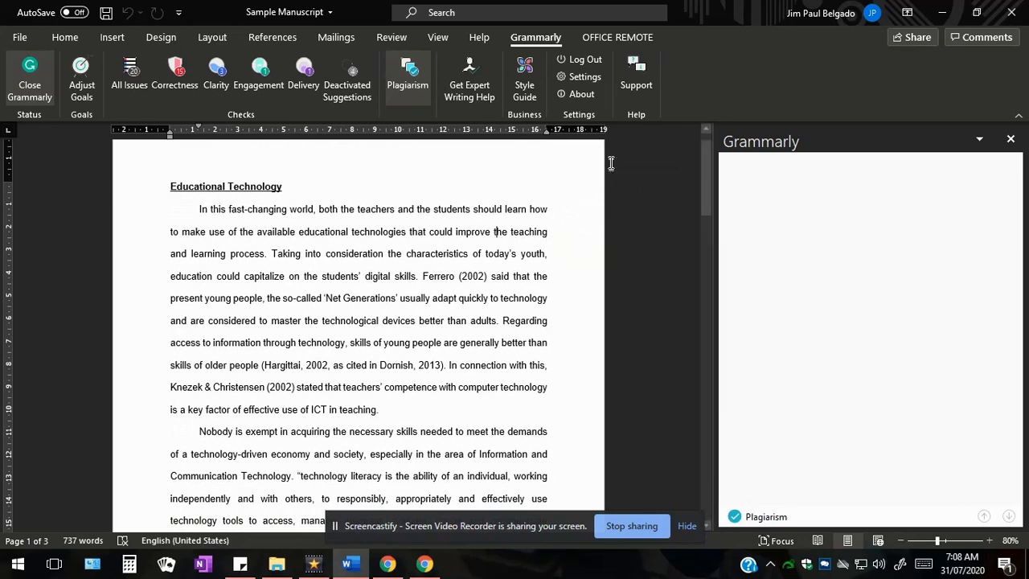
{"action": "left_click_drag", "start_coordinate": [706, 166], "coordinate": [706, 152]}
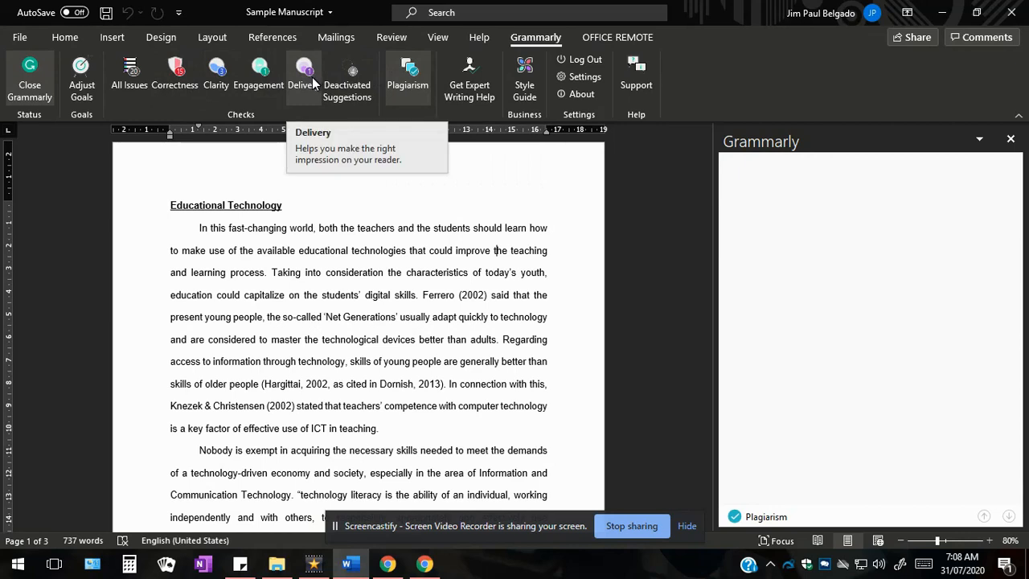
Turn off the Plagiarism check and show all issues for the manuscript
{"action": "left_click", "coordinate": [408, 75]}
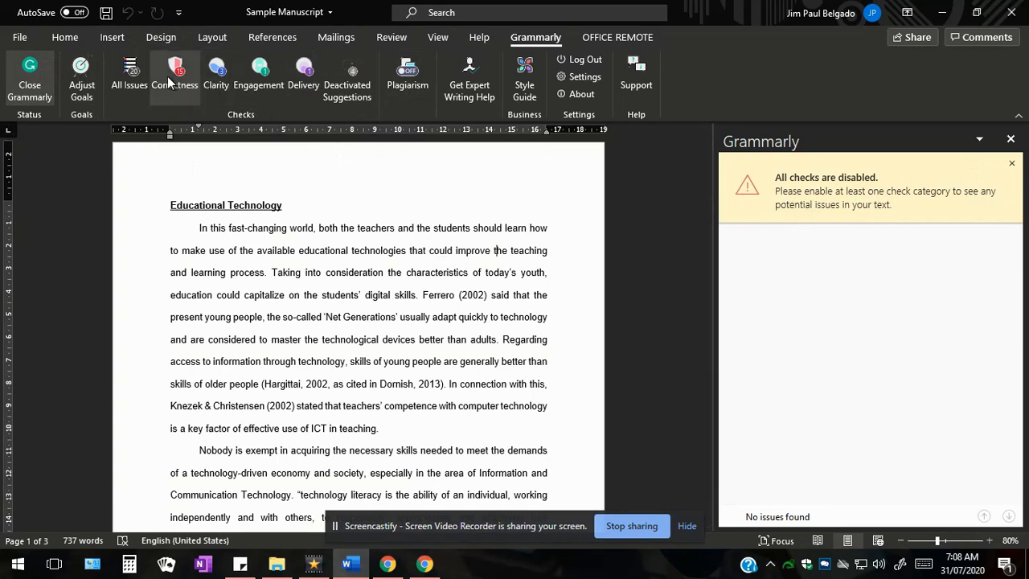
{"action": "left_click", "coordinate": [132, 77]}
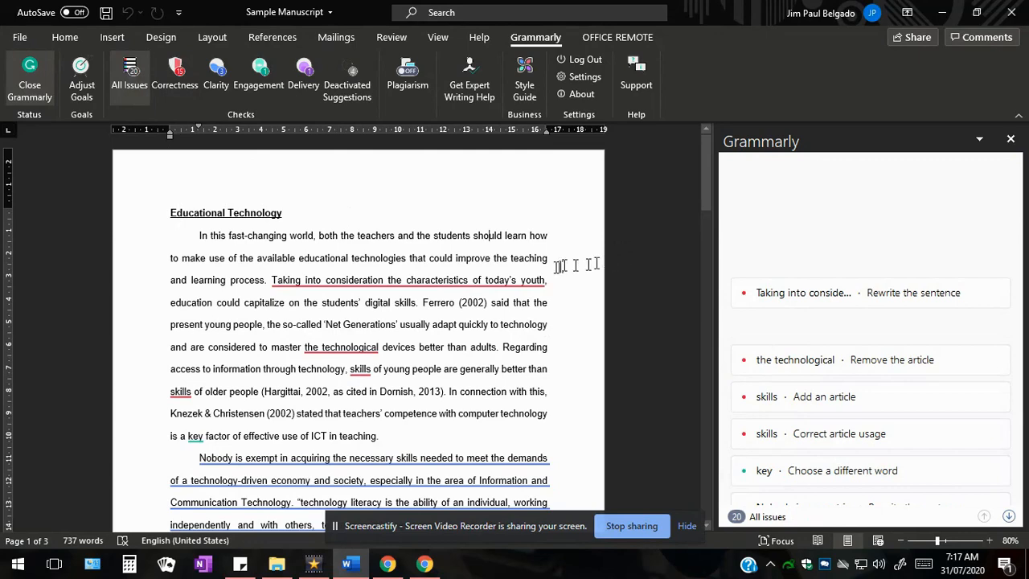
Examine the dangling modifier alert for "Taking into consideration the characteristics of today's youth" and its advice to rewrite the sentence
{"action": "left_click_drag", "start_coordinate": [546, 282], "coordinate": [273, 283]}
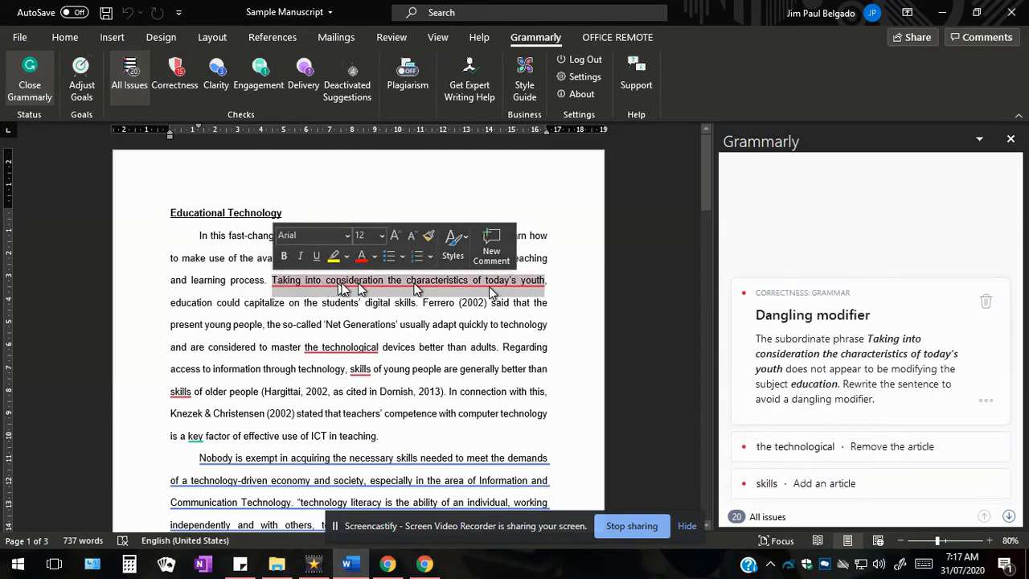
{"action": "left_click_drag", "start_coordinate": [707, 185], "coordinate": [704, 204]}
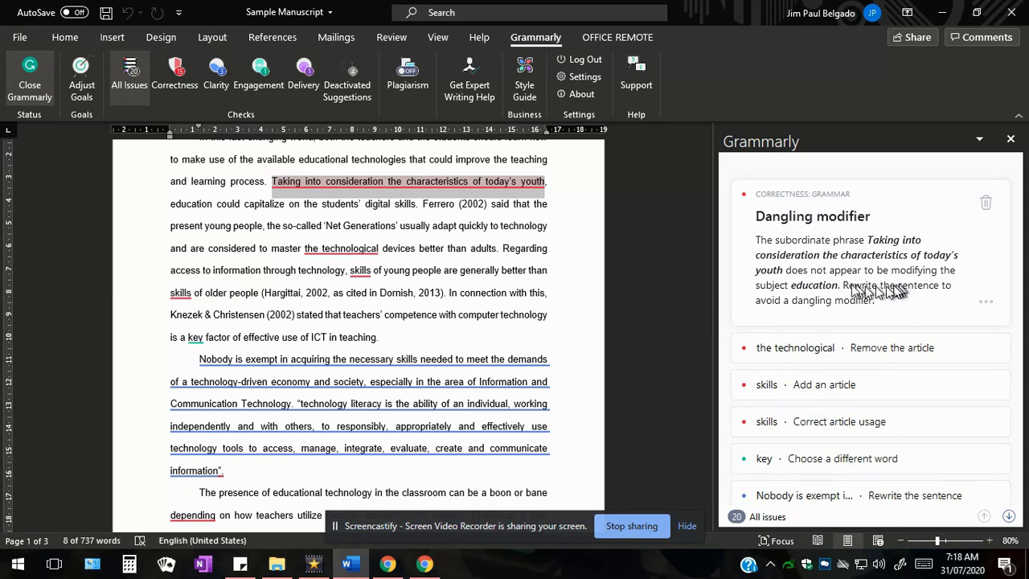
{"action": "left_click_drag", "start_coordinate": [889, 302], "coordinate": [843, 286]}
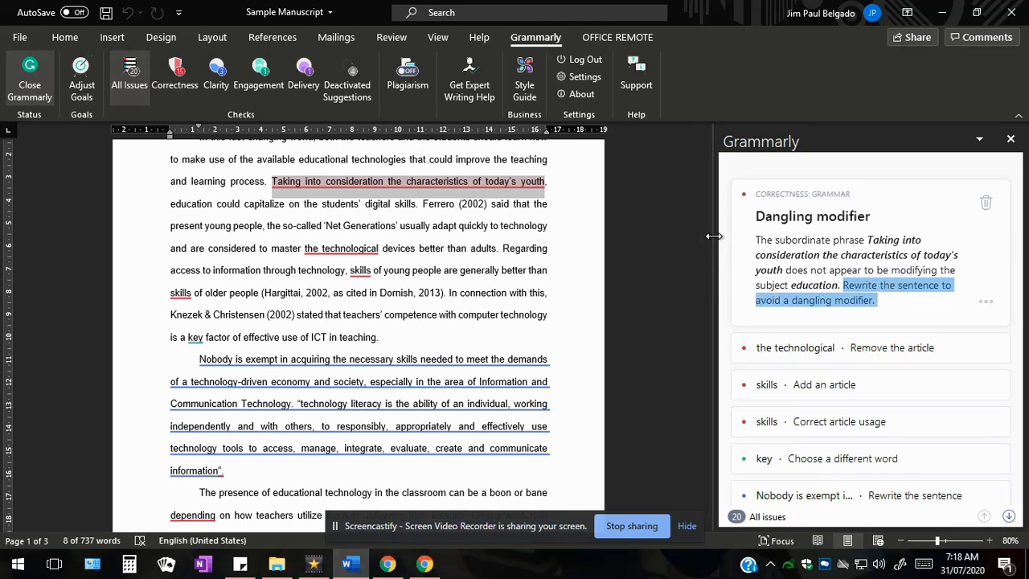
{"action": "left_click_drag", "start_coordinate": [708, 210], "coordinate": [706, 205]}
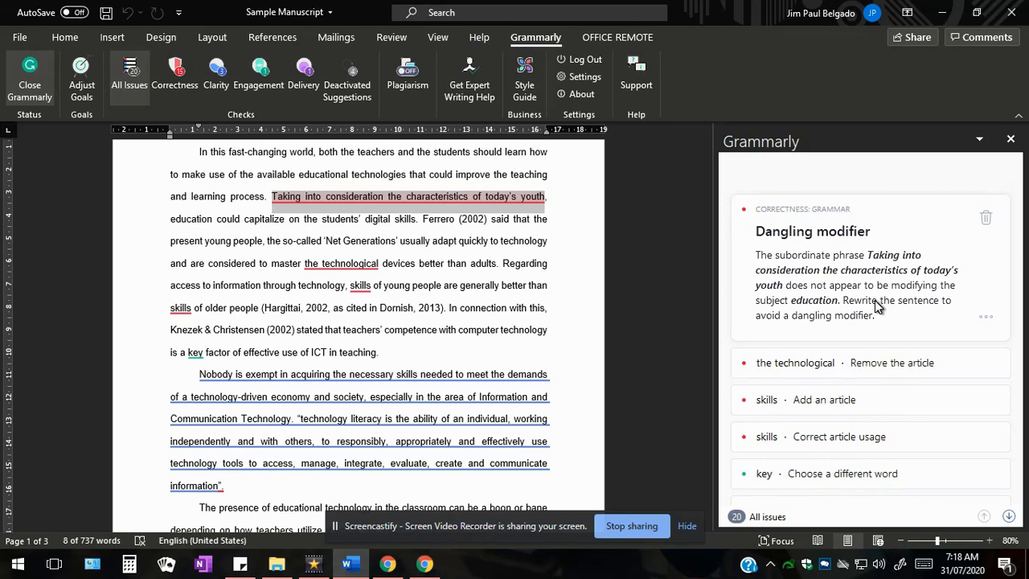
{"action": "left_click", "coordinate": [551, 199]}
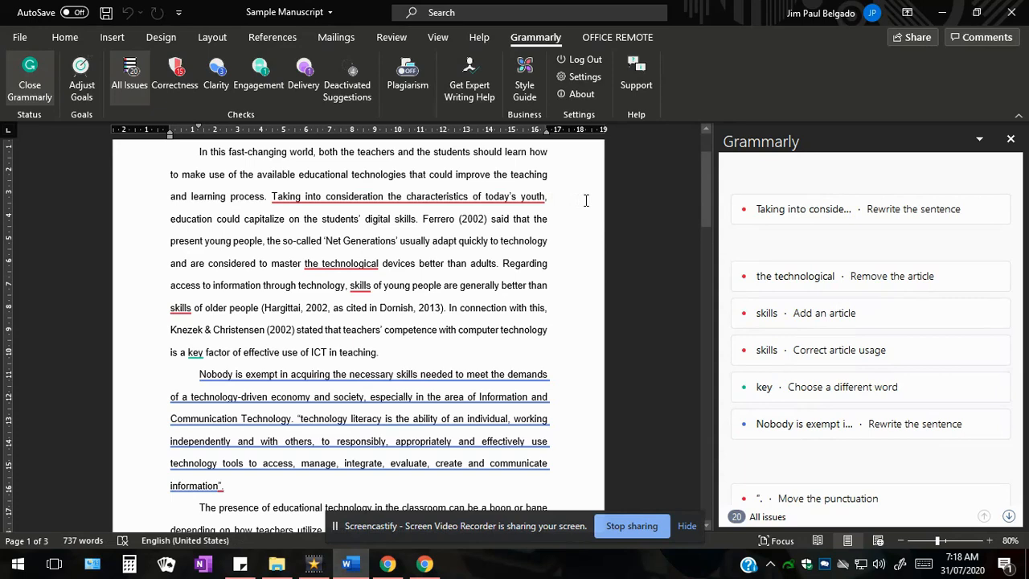
Accept the suggestion to remove the article "the" before "technological" in the first paragraph
{"action": "left_click_drag", "start_coordinate": [707, 208], "coordinate": [706, 205]}
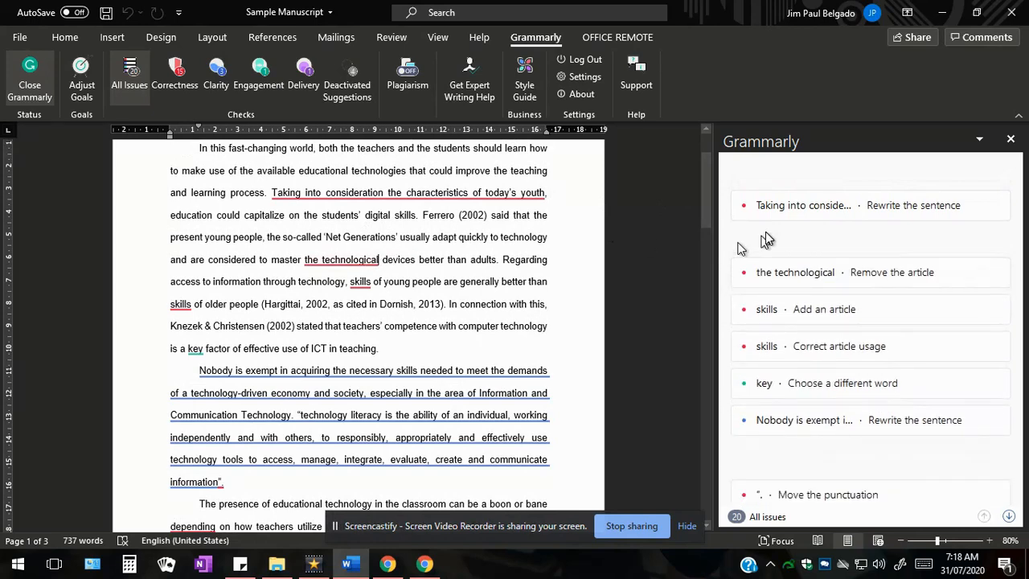
{"action": "left_click_drag", "start_coordinate": [703, 201], "coordinate": [703, 195]}
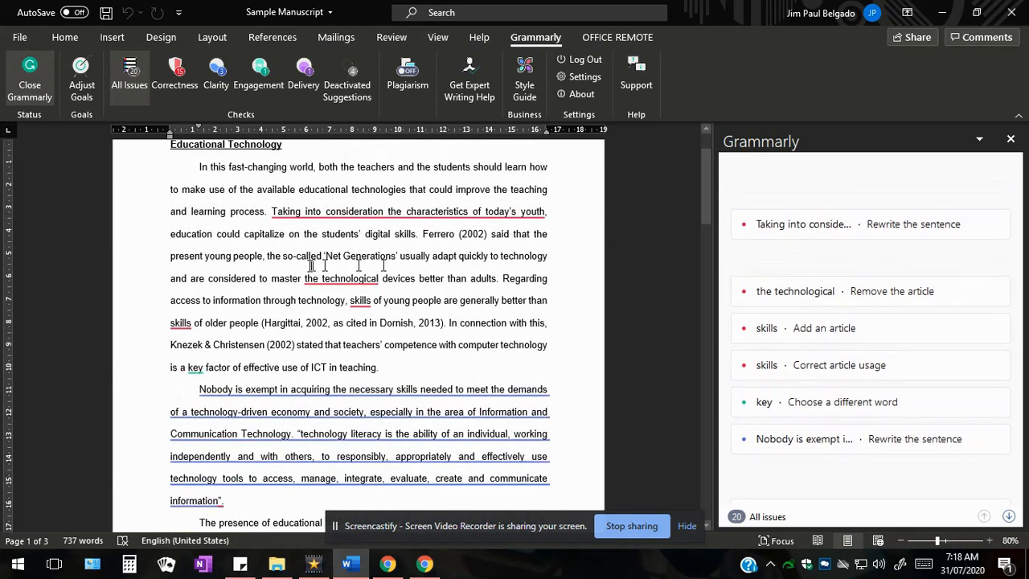
{"action": "left_click_drag", "start_coordinate": [309, 276], "coordinate": [378, 278]}
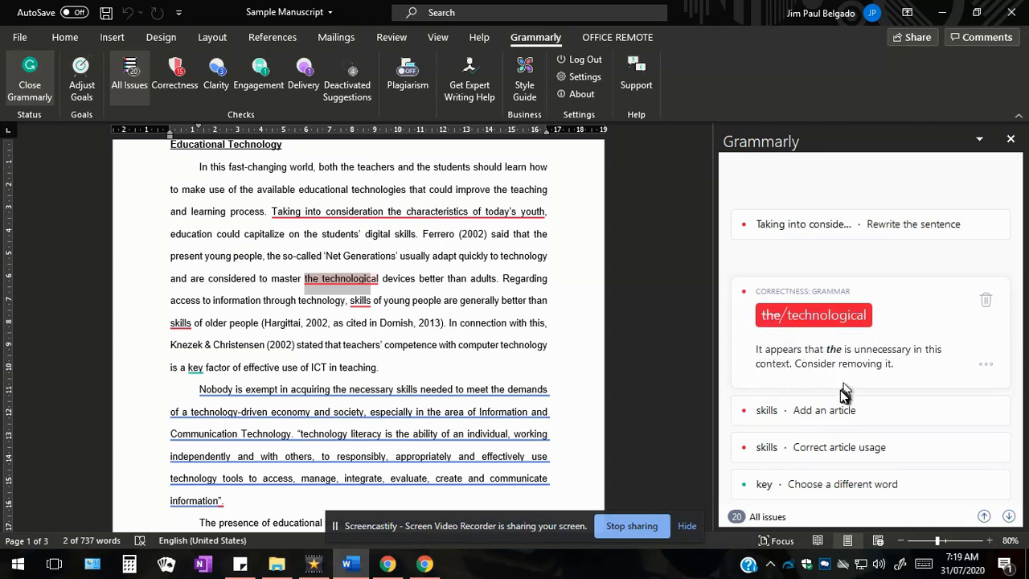
{"action": "left_click", "coordinate": [826, 323]}
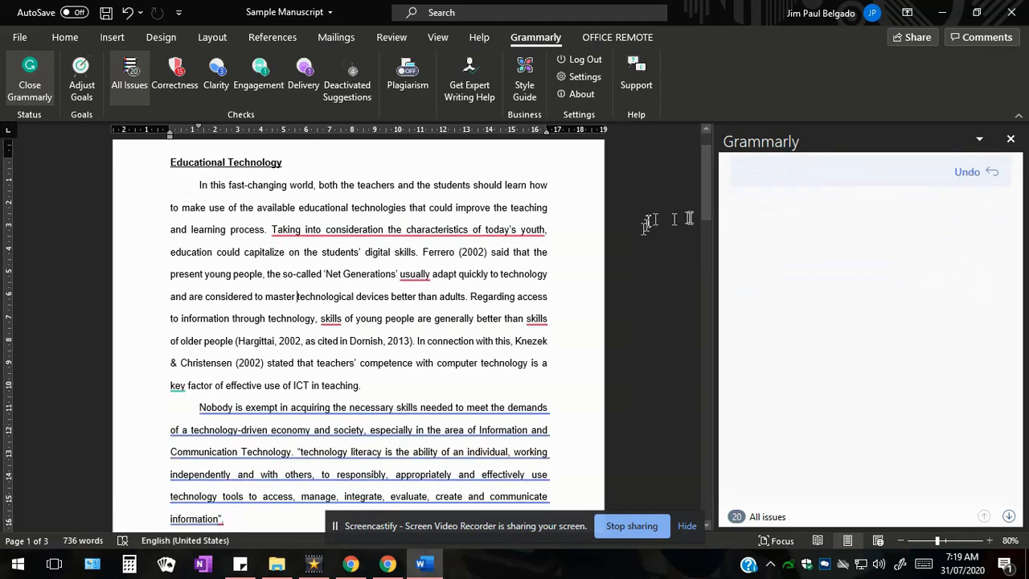
Accept the suggested comma before "usually", after the quoted 'Net Generations' in the first paragraph
{"action": "left_click_drag", "start_coordinate": [702, 192], "coordinate": [704, 191]}
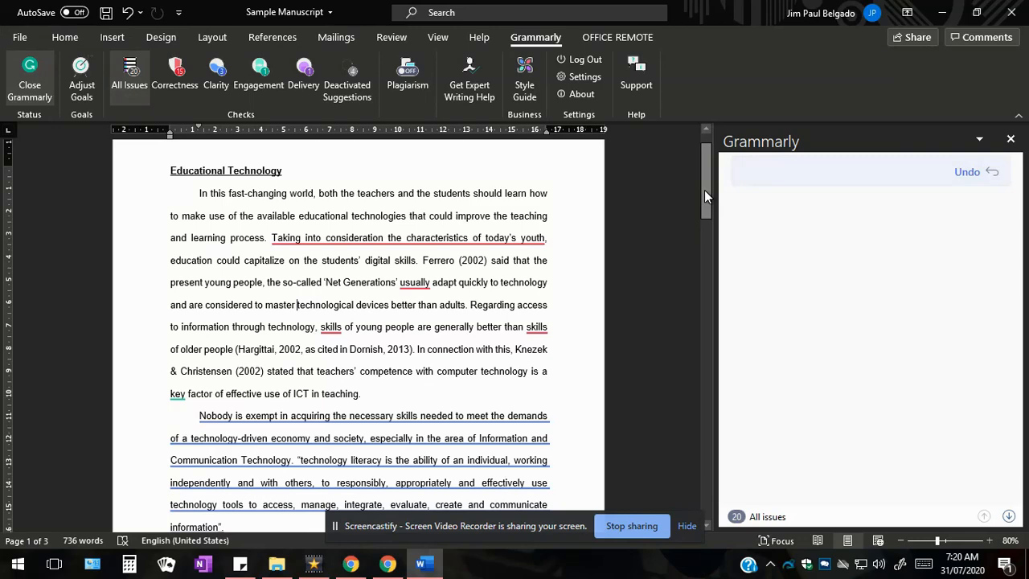
{"action": "left_click_drag", "start_coordinate": [705, 189], "coordinate": [692, 195]}
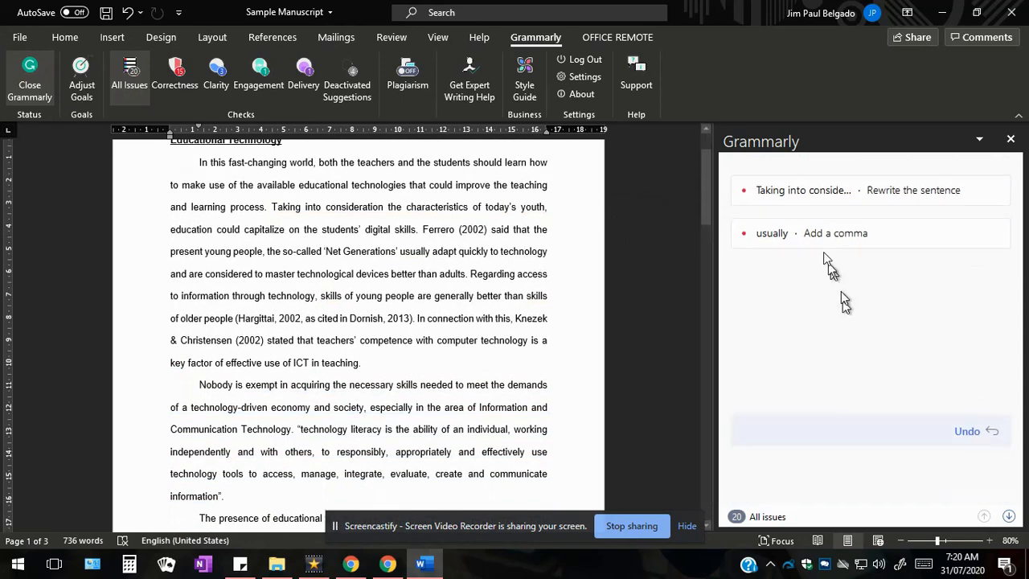
{"action": "left_click", "coordinate": [423, 247]}
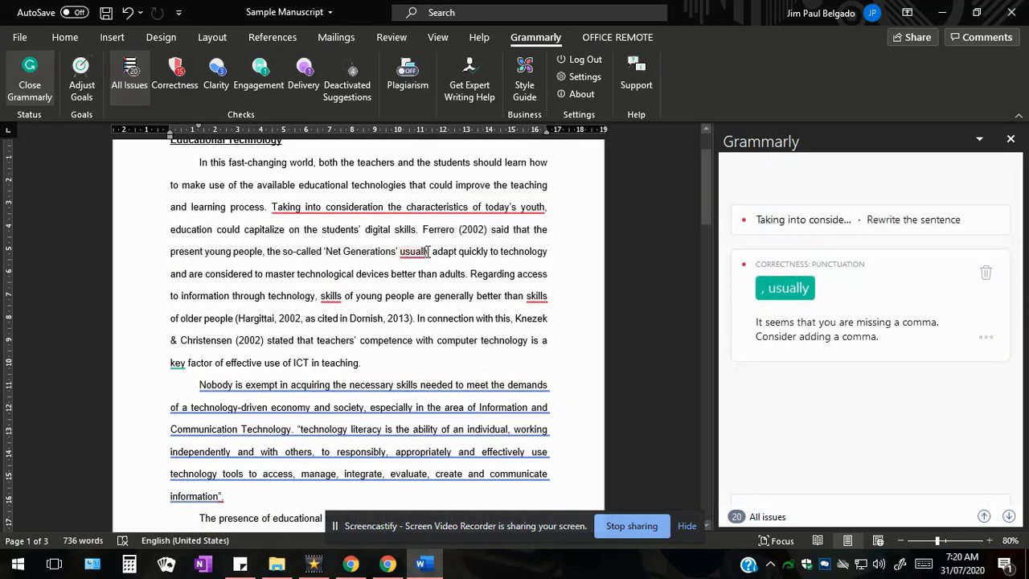
{"action": "left_click", "coordinate": [779, 291]}
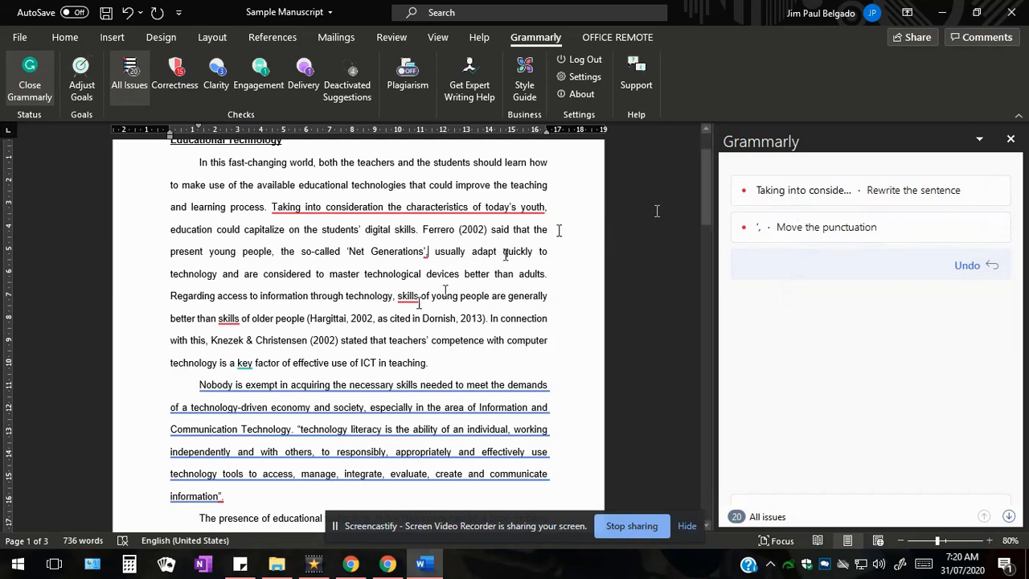
Try the suggested move of the comma inside the 'Net Generations' quotation mark, revert it, and restore the comma after the quotation mark
{"action": "left_click", "coordinate": [427, 251]}
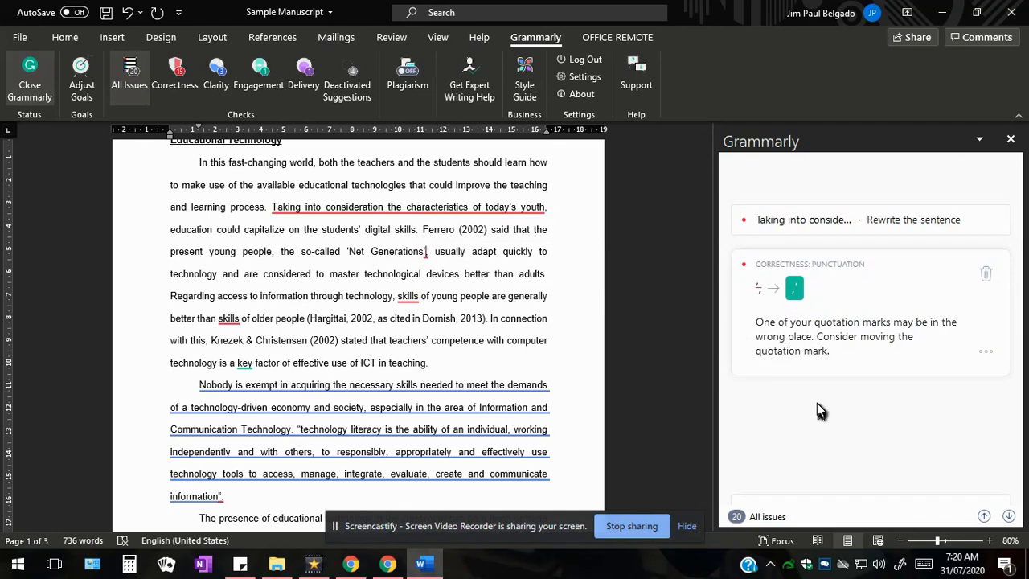
{"action": "left_click", "coordinate": [796, 289]}
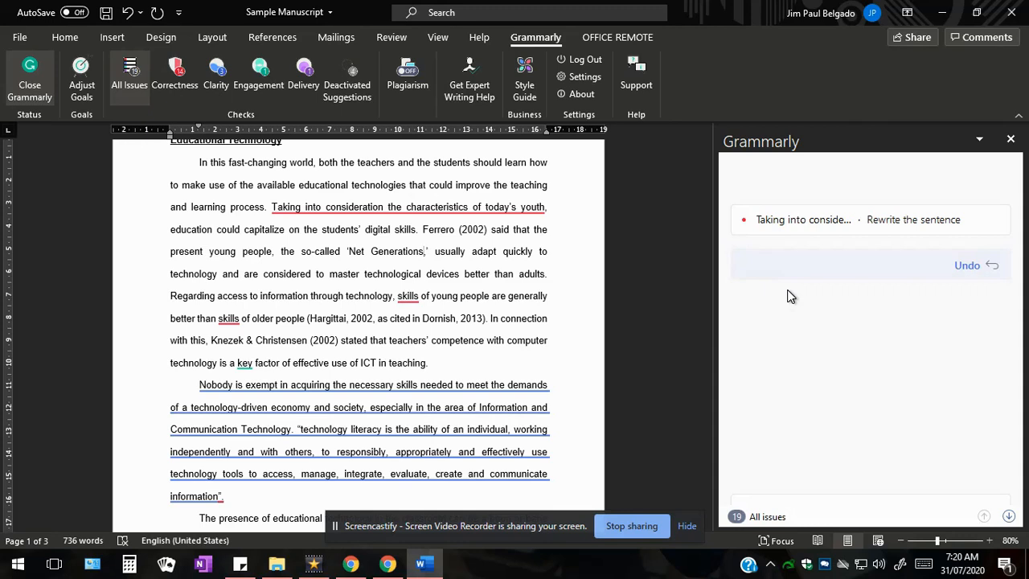
{"action": "key", "text": "Delete"}
{"action": "key", "text": "Delete"}
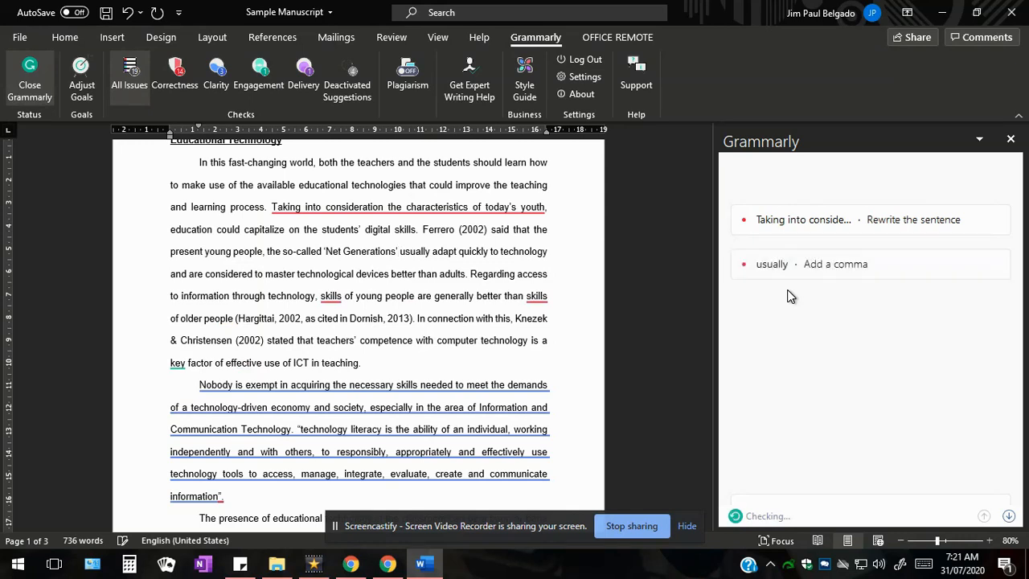
{"action": "type", "text": ","}
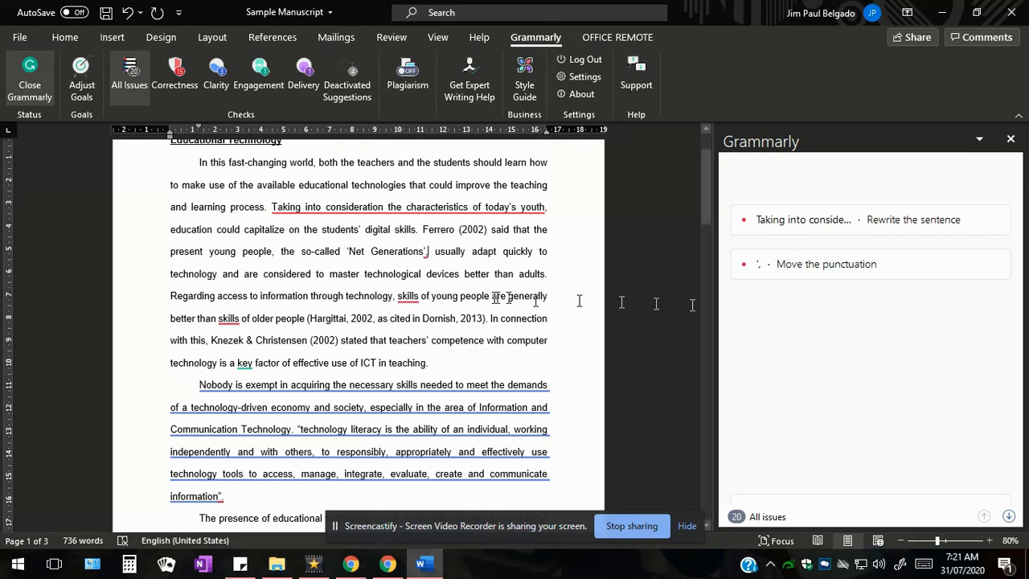
Switch back to the Word manuscript and accept the suggested article "the" before both flagged "skills" in the first paragraph
{"action": "double_click", "coordinate": [413, 297]}
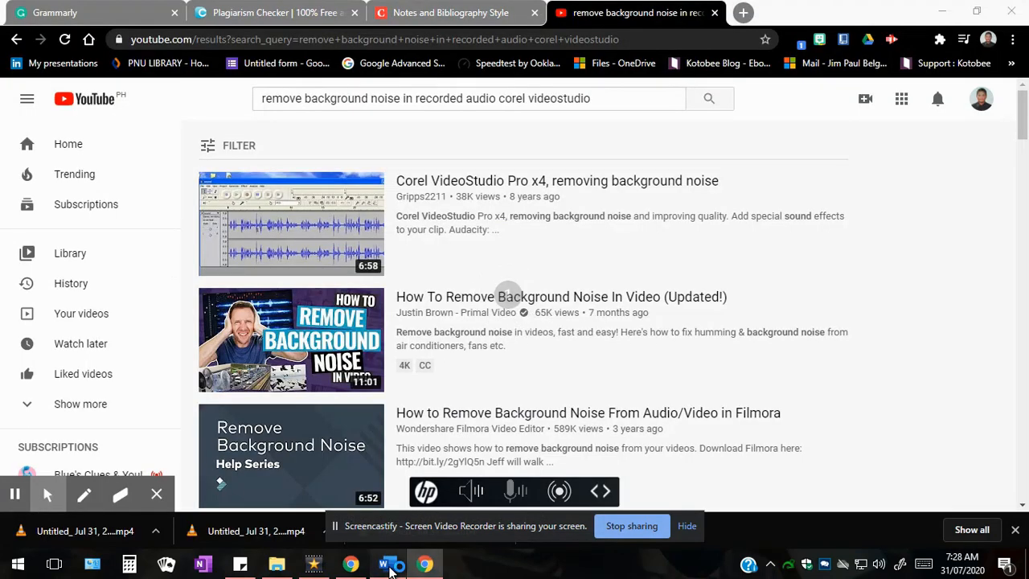
{"action": "left_click", "coordinate": [389, 563]}
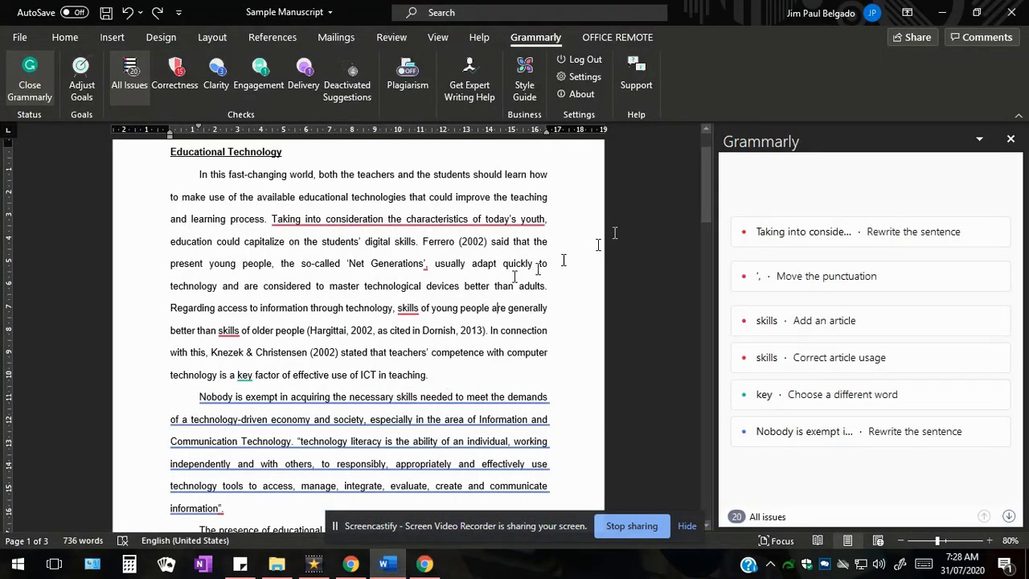
{"action": "left_click", "coordinate": [410, 309]}
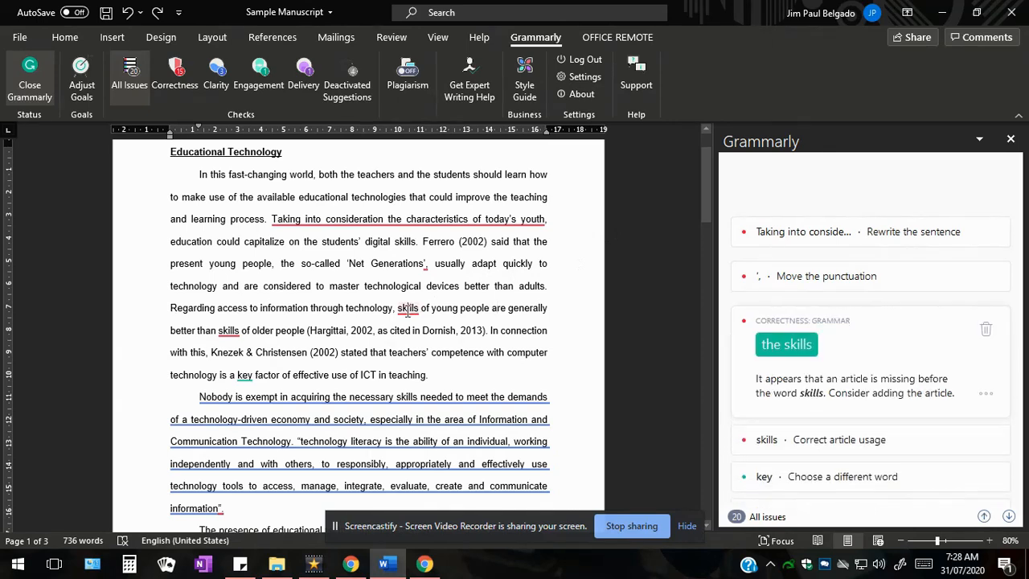
{"action": "left_click", "coordinate": [778, 345]}
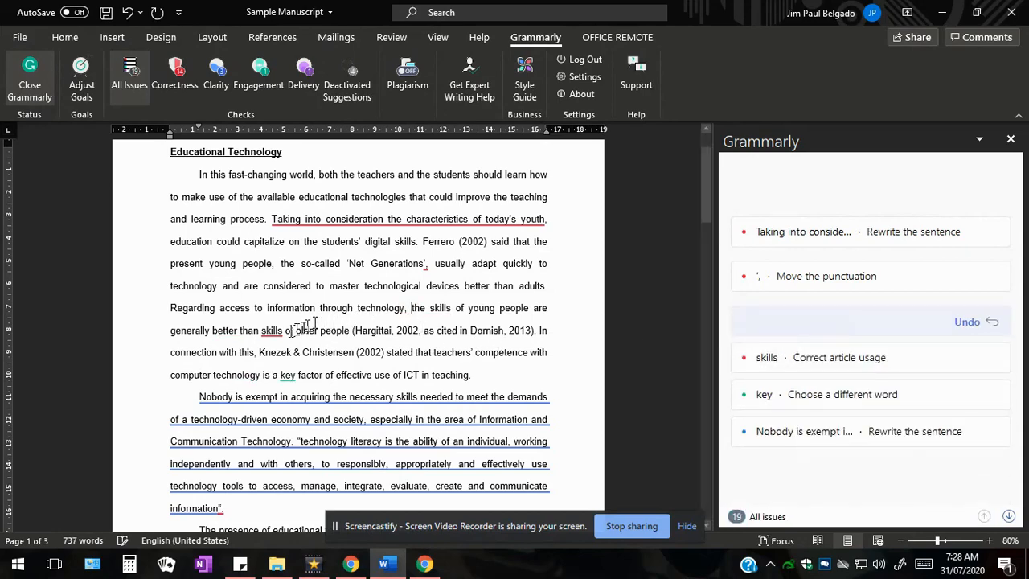
{"action": "left_click", "coordinate": [772, 357]}
{"action": "left_click", "coordinate": [784, 372]}
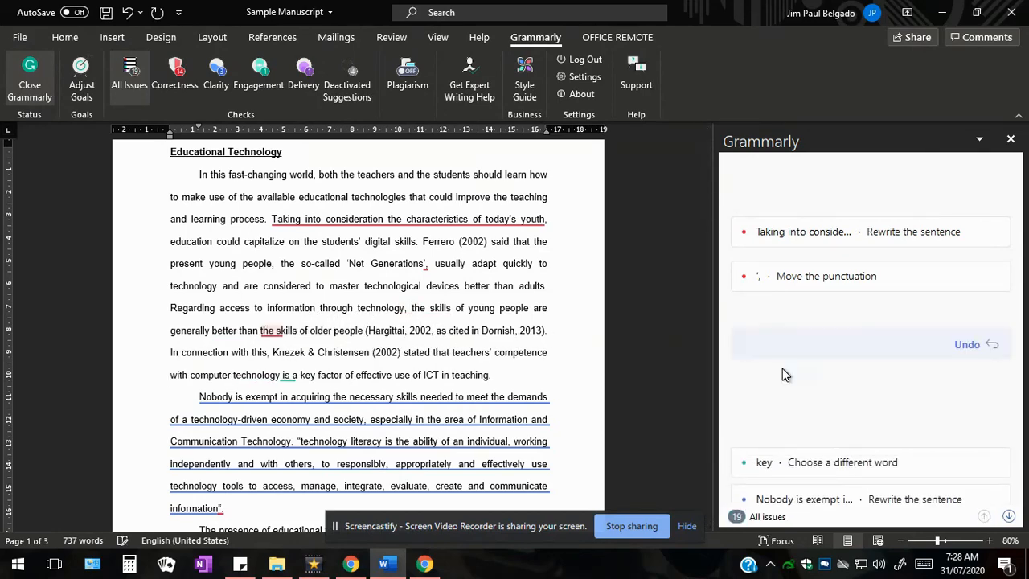
Replace the overused word "key" with the suggested synonym "crucial" in the first paragraph's last sentence
{"action": "left_click_drag", "start_coordinate": [706, 207], "coordinate": [705, 232]}
{"action": "left_click", "coordinate": [310, 250]}
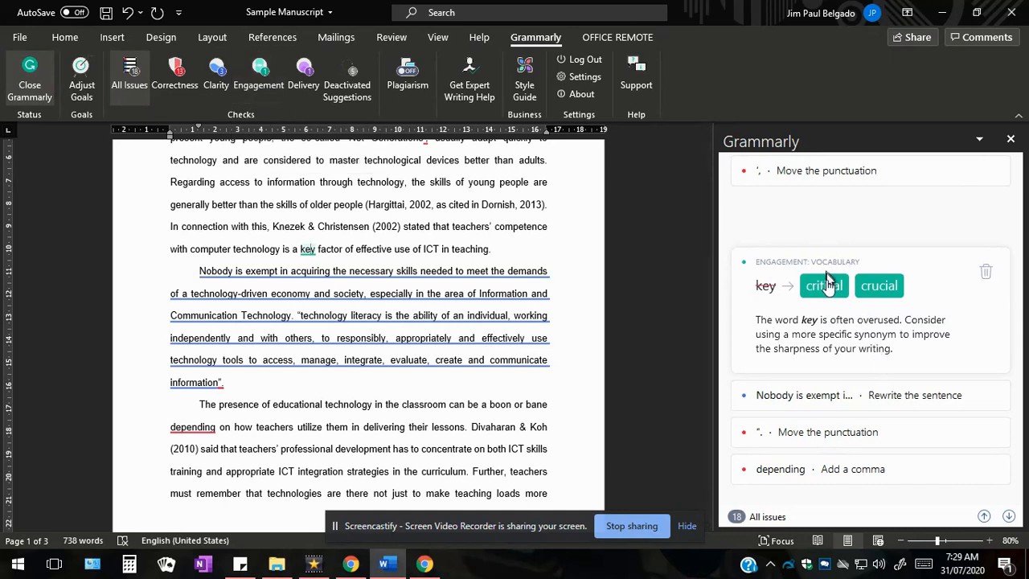
{"action": "left_click", "coordinate": [837, 369]}
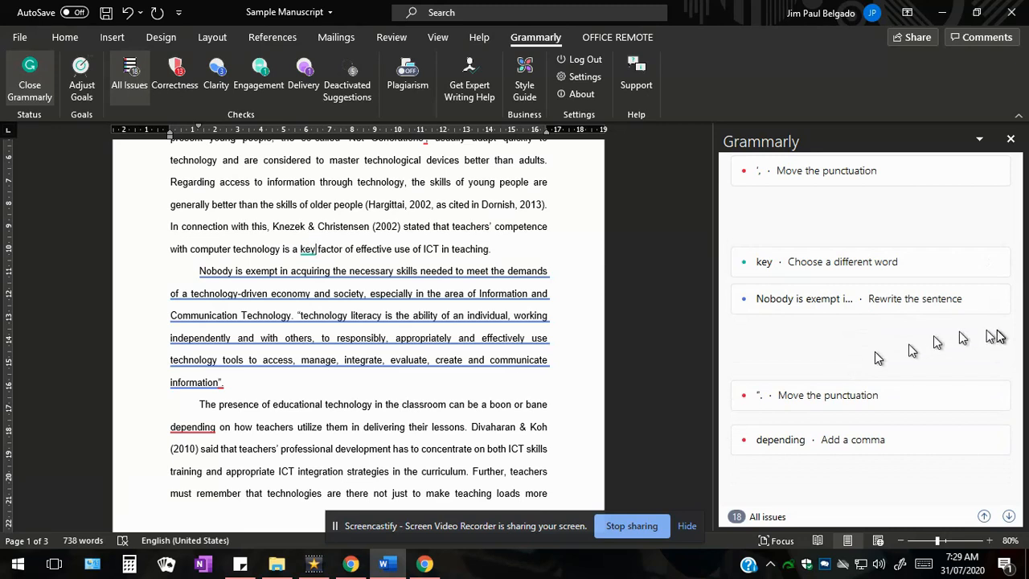
{"action": "left_click", "coordinate": [803, 262]}
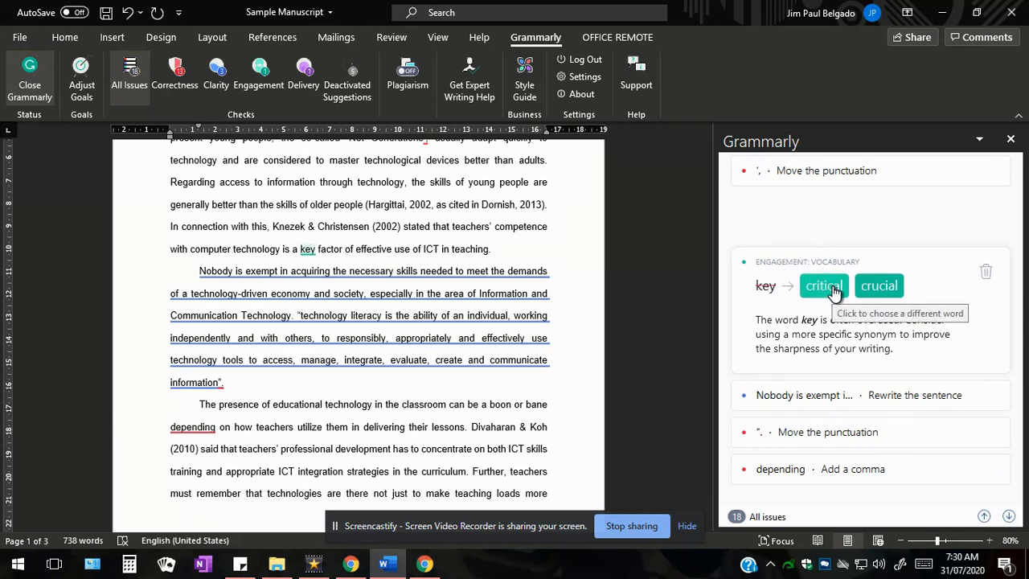
{"action": "left_click", "coordinate": [879, 287]}
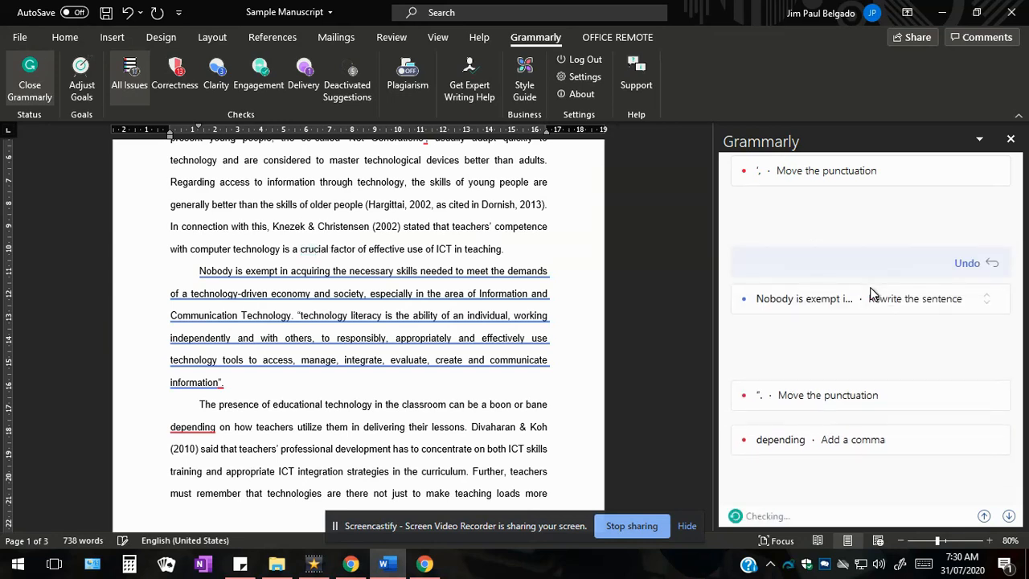
{"action": "left_click_drag", "start_coordinate": [301, 249], "coordinate": [500, 250]}
{"action": "left_click", "coordinate": [502, 251]}
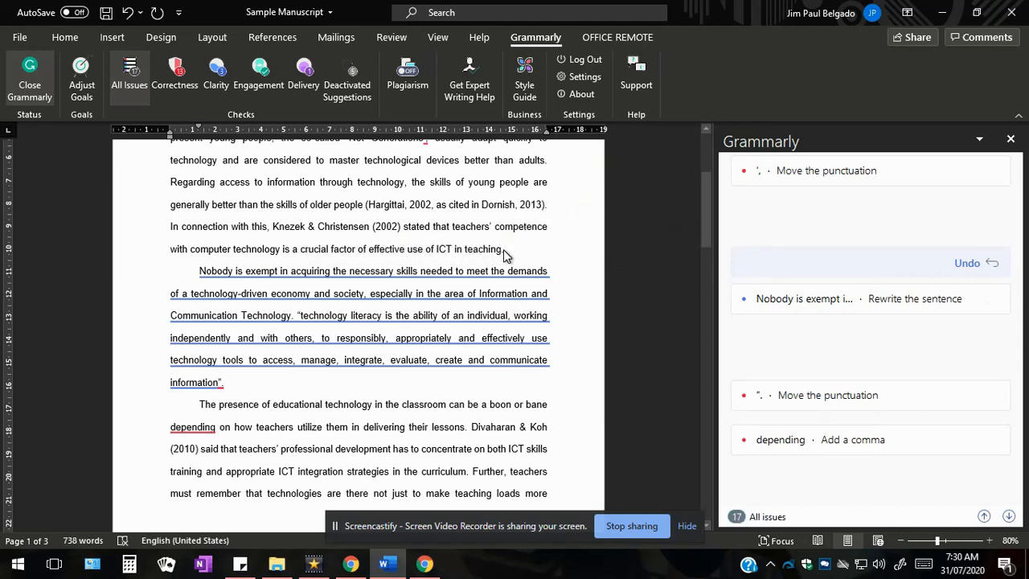
Examine the hard-to-read sentence alert for the "Nobody is exempt" paragraph and its detailed explanation with hard and easy-to-read examples
{"action": "scroll", "coordinate": [507, 255], "scroll_direction": "down", "scroll_amount": 1}
{"action": "left_click", "coordinate": [441, 267]}
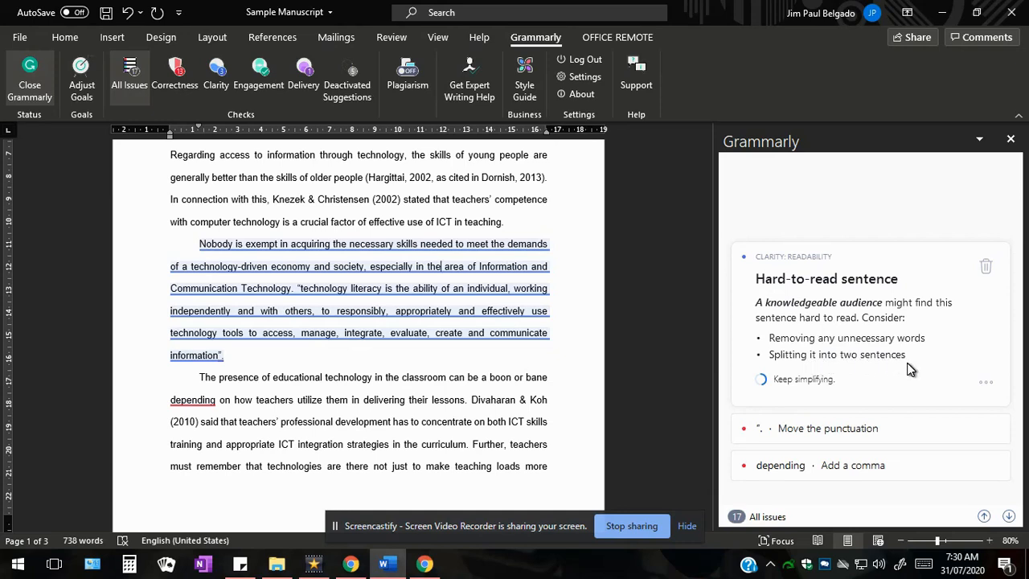
{"action": "left_click", "coordinate": [988, 383]}
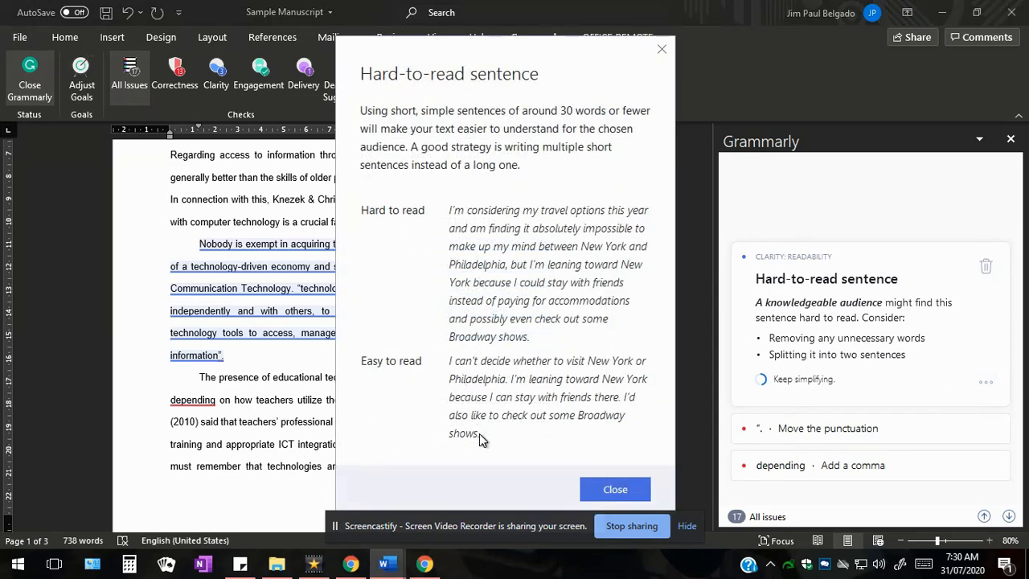
{"action": "left_click_drag", "start_coordinate": [480, 434], "coordinate": [449, 213]}
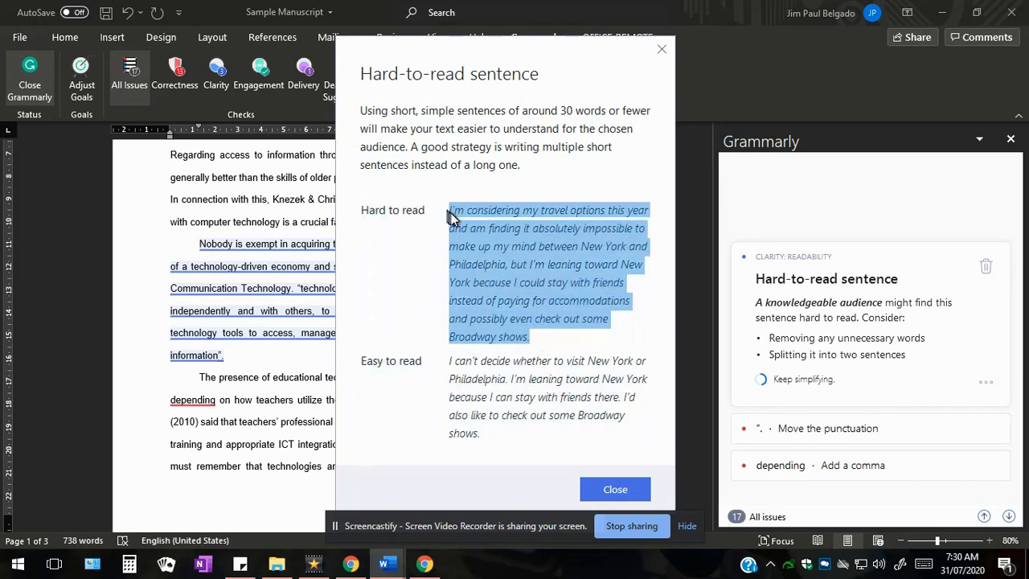
{"action": "left_click", "coordinate": [488, 443]}
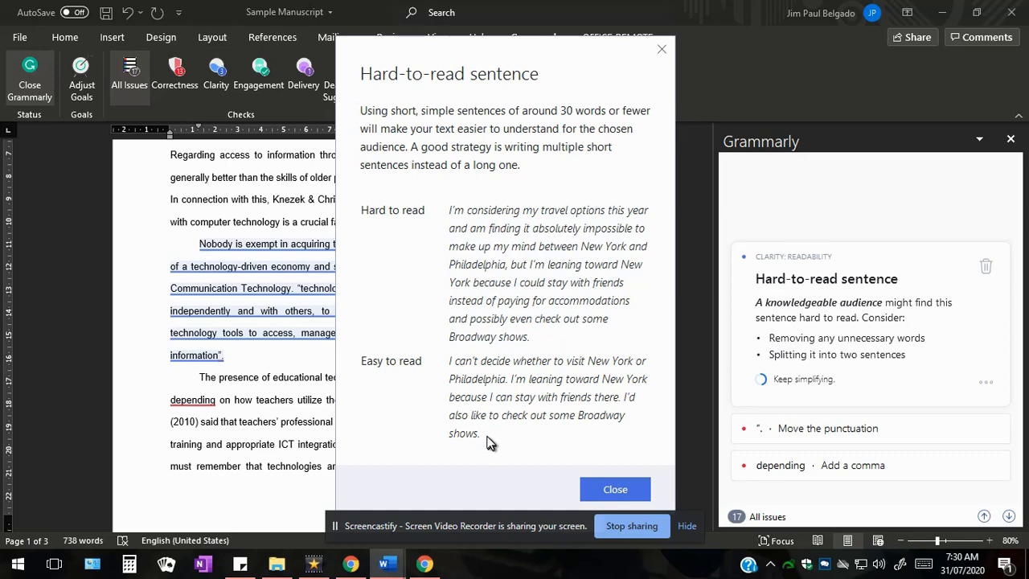
{"action": "left_click_drag", "start_coordinate": [485, 442], "coordinate": [465, 209]}
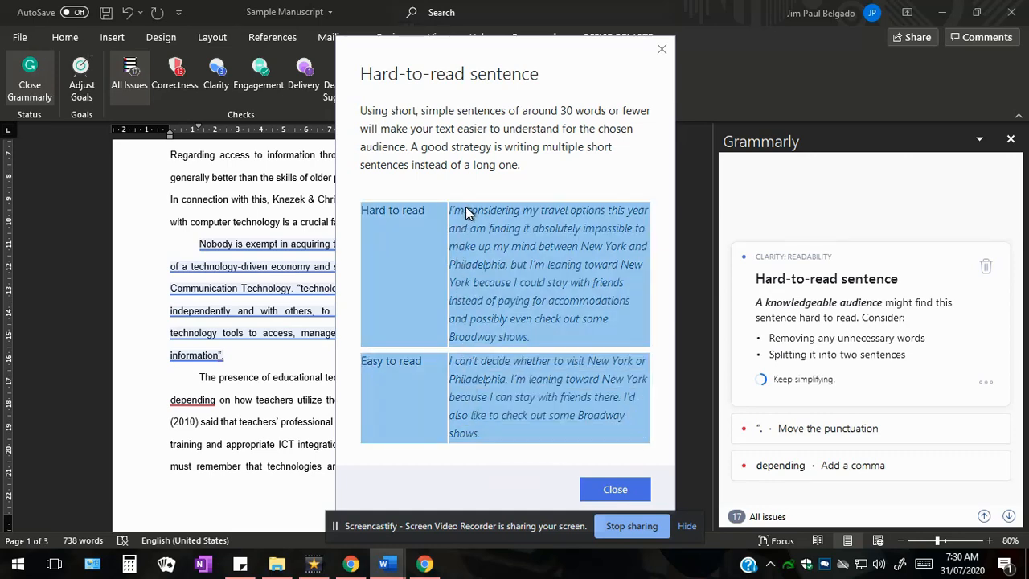
{"action": "left_click", "coordinate": [485, 247]}
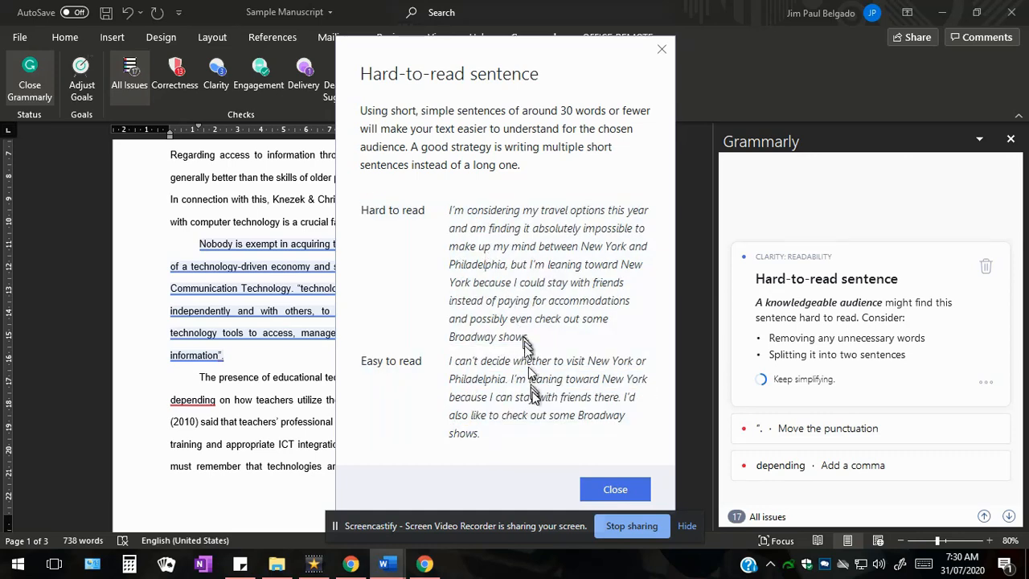
Read the easy-to-read example in the hard-to-read sentence explanation and close the explanation
{"action": "left_click_drag", "start_coordinate": [501, 435], "coordinate": [455, 366]}
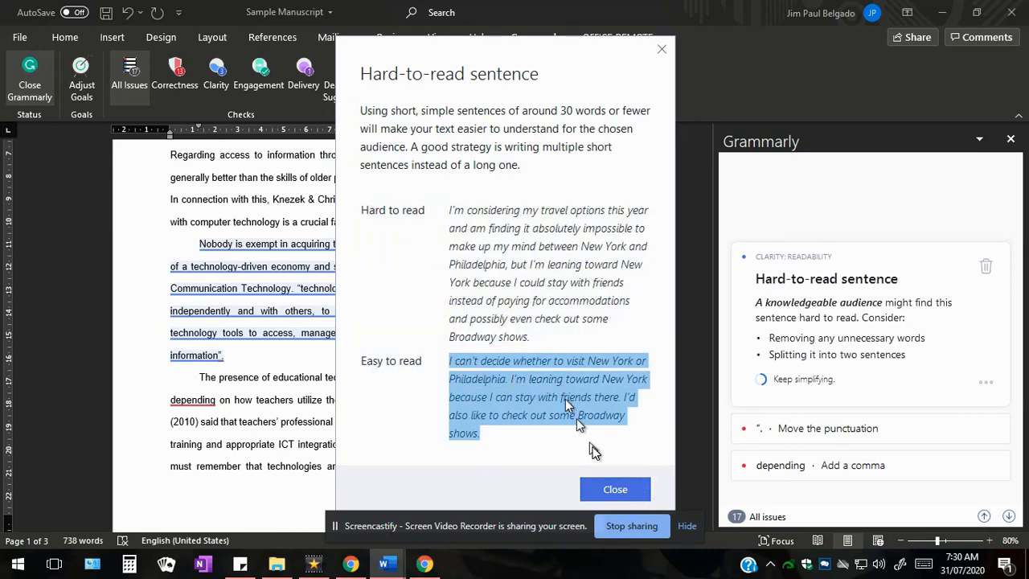
{"action": "left_click", "coordinate": [623, 492]}
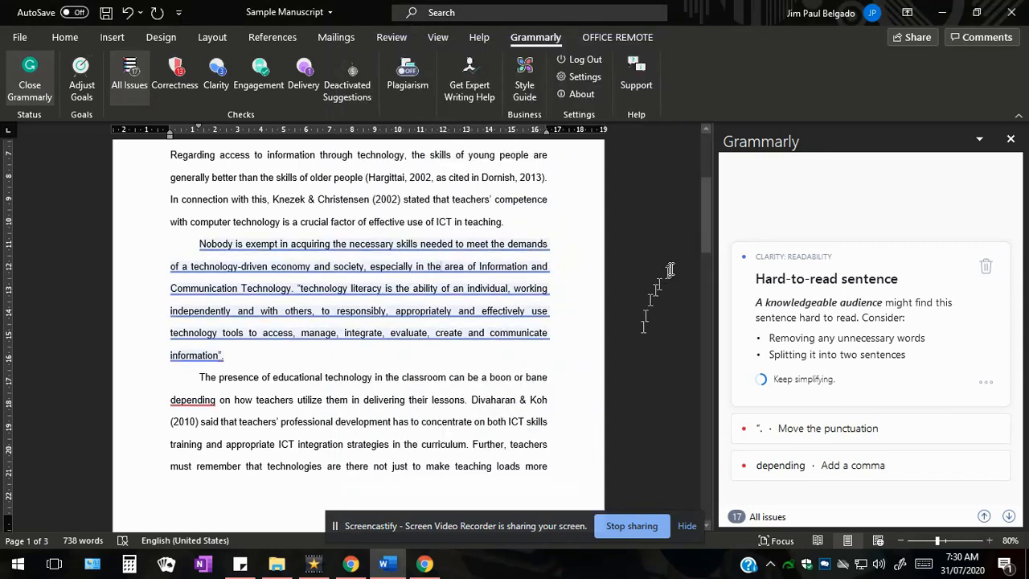
{"action": "left_click_drag", "start_coordinate": [704, 220], "coordinate": [705, 186]}
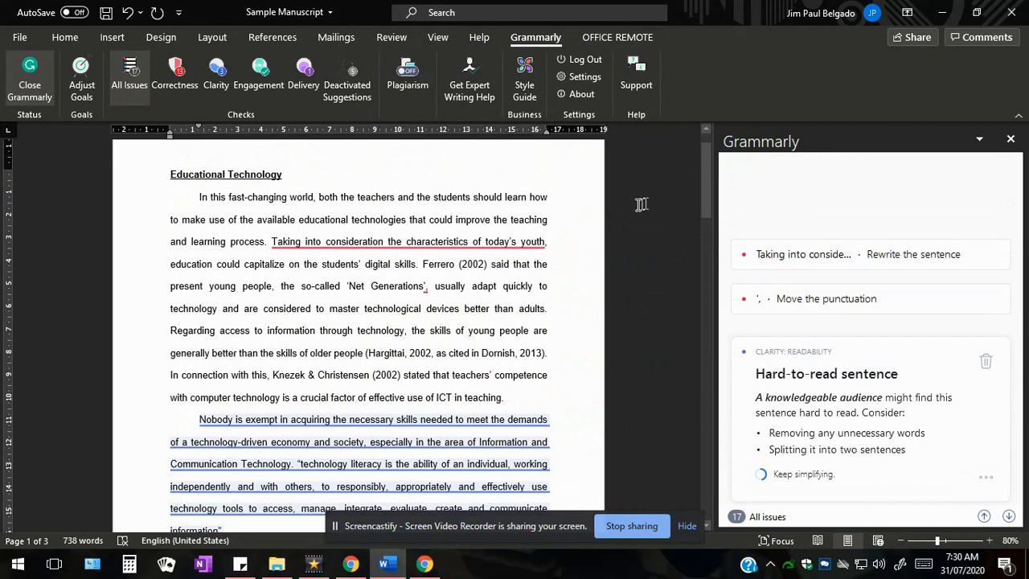
Set the manuscript's writing goals to an Expert audience, Formal formality and the Academic domain
{"action": "left_click", "coordinate": [92, 68]}
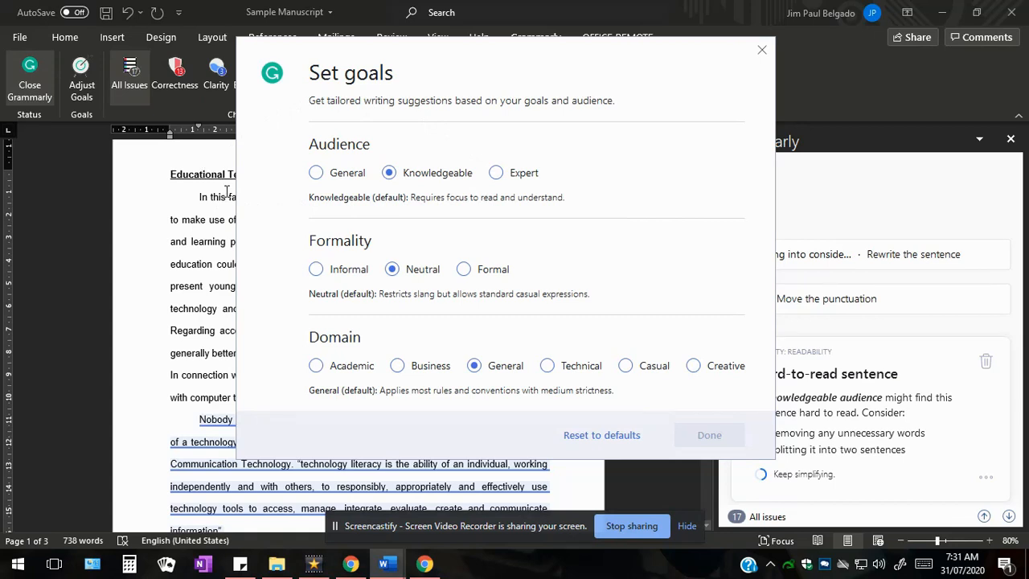
{"action": "left_click", "coordinate": [498, 177]}
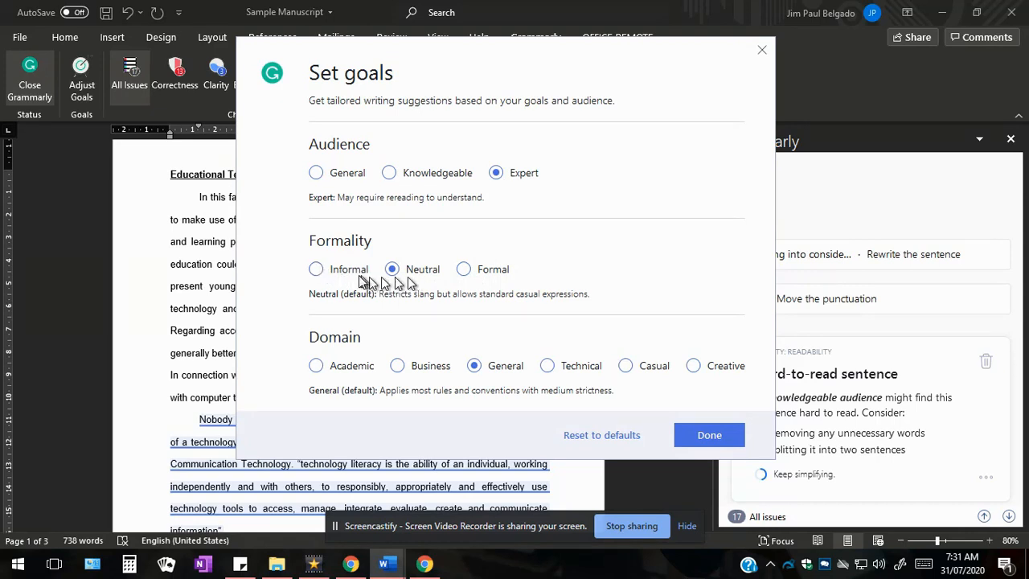
{"action": "left_click", "coordinate": [464, 270]}
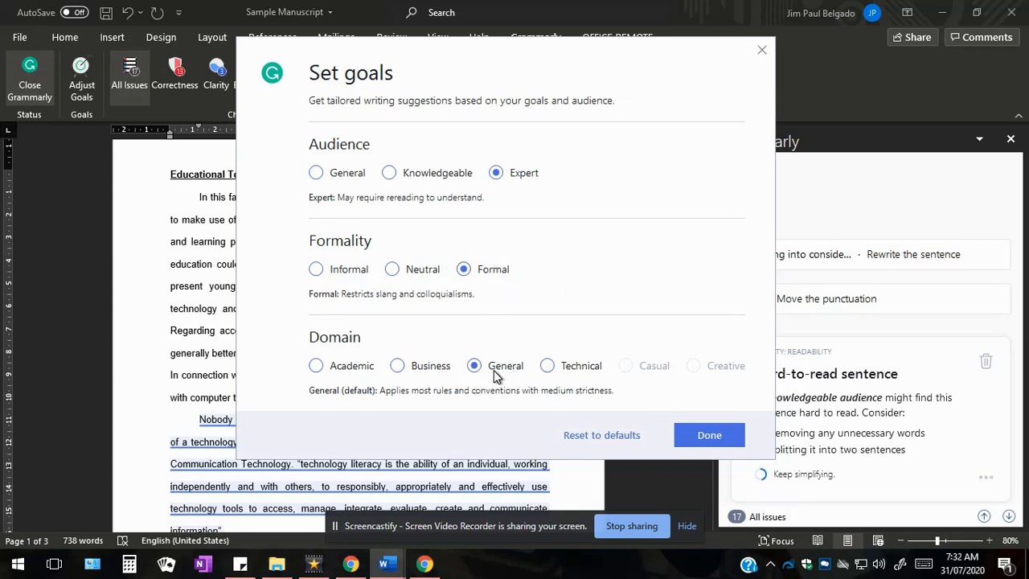
{"action": "left_click", "coordinate": [318, 367]}
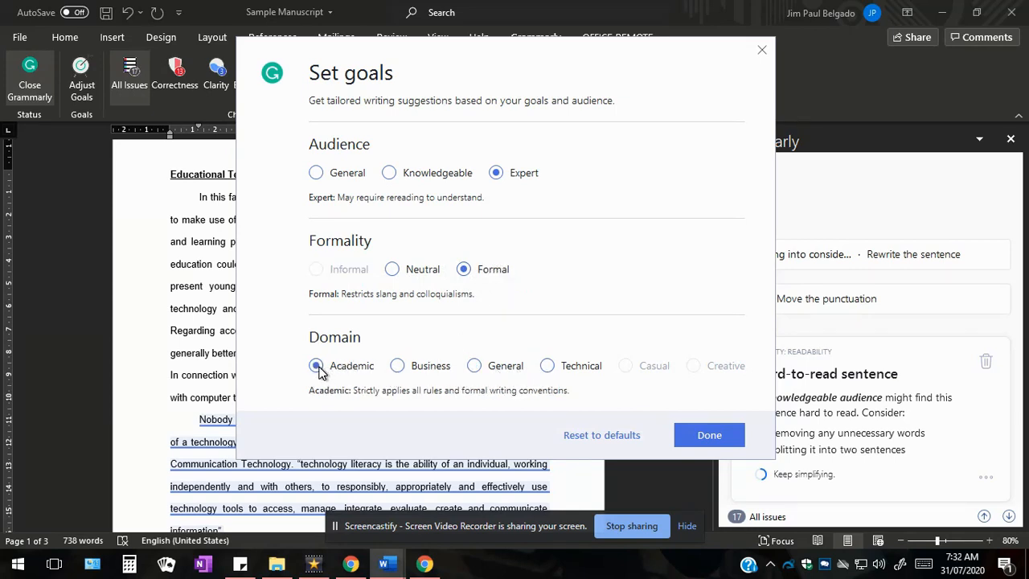
{"action": "left_click", "coordinate": [713, 430]}
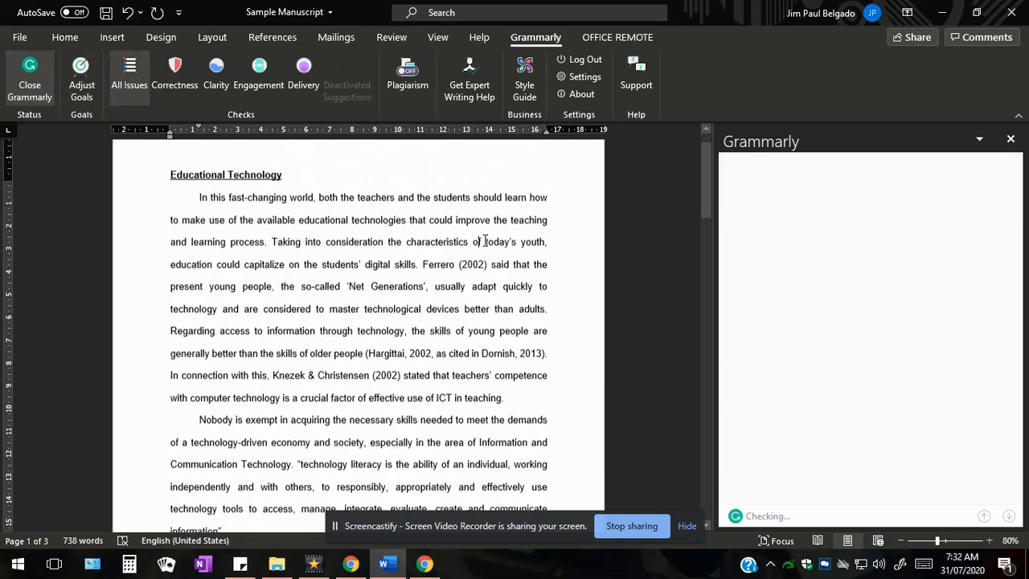
Examine the dangling modifier alert in the first paragraph and recheck the whole "Nobody is exempt" paragraph for alerts under the current goals
{"action": "left_click", "coordinate": [275, 252]}
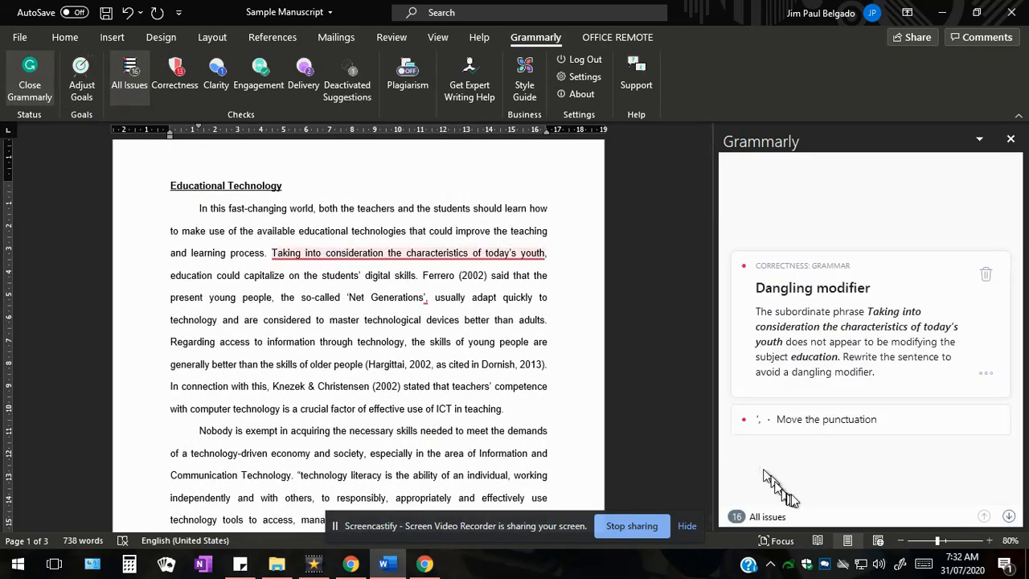
{"action": "left_click", "coordinate": [471, 297]}
{"action": "left_click_drag", "start_coordinate": [710, 195], "coordinate": [706, 212]}
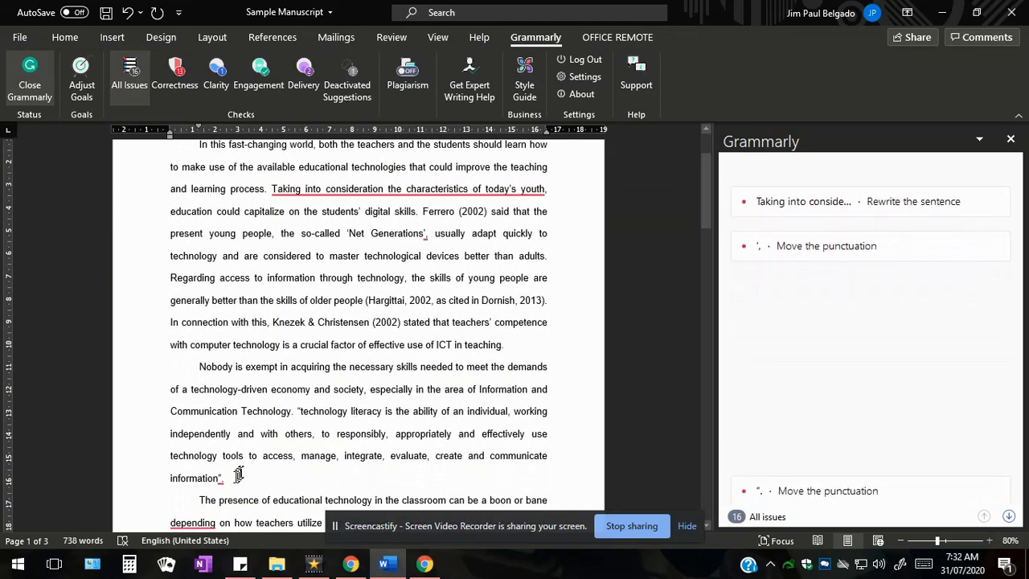
{"action": "left_click_drag", "start_coordinate": [234, 478], "coordinate": [194, 366]}
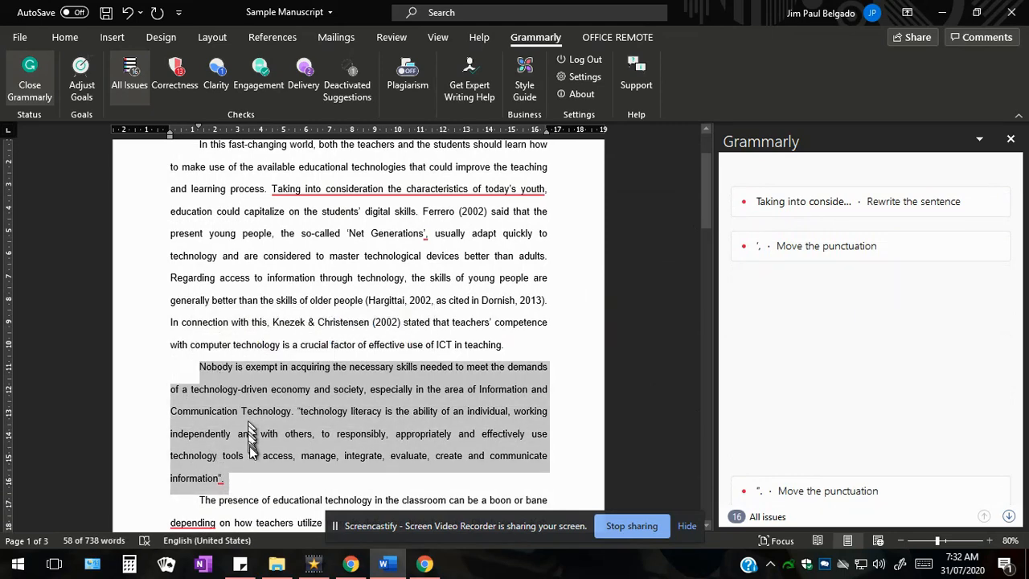
{"action": "left_click", "coordinate": [235, 480]}
{"action": "left_click_drag", "start_coordinate": [229, 478], "coordinate": [200, 378]}
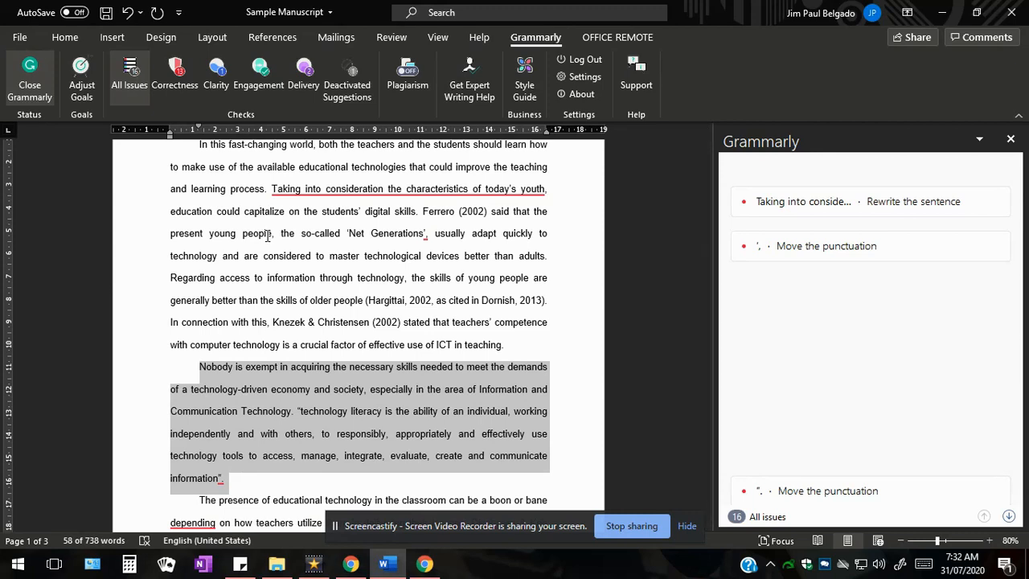
{"action": "left_click", "coordinate": [326, 393]}
{"action": "scroll", "coordinate": [326, 393], "scroll_direction": "down", "scroll_amount": 1}
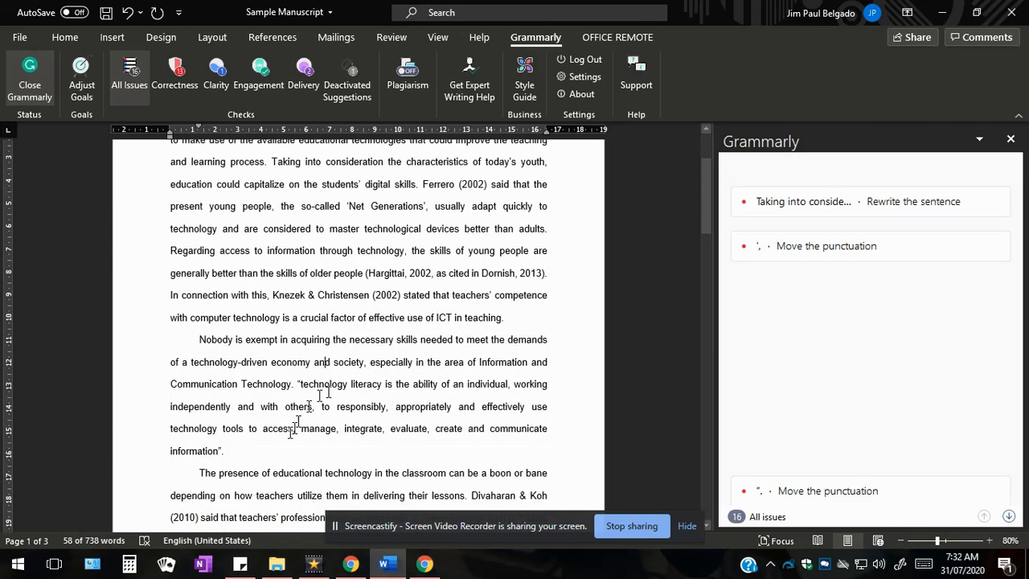
{"action": "left_click_drag", "start_coordinate": [257, 454], "coordinate": [205, 347]}
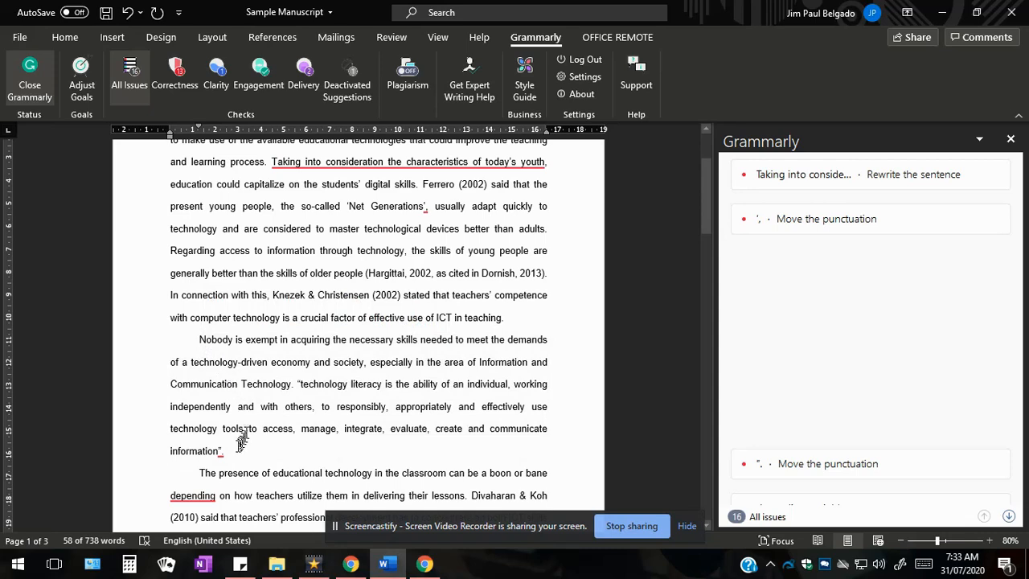
{"action": "mouse_move", "coordinate": [232, 450]}
{"action": "left_mouse_down"}
{"action": "mouse_move", "coordinate": [201, 338]}
{"action": "mouse_move", "coordinate": [230, 427]}
{"action": "mouse_move", "coordinate": [226, 452]}
{"action": "left_mouse_up"}
{"action": "left_click", "coordinate": [201, 339]}
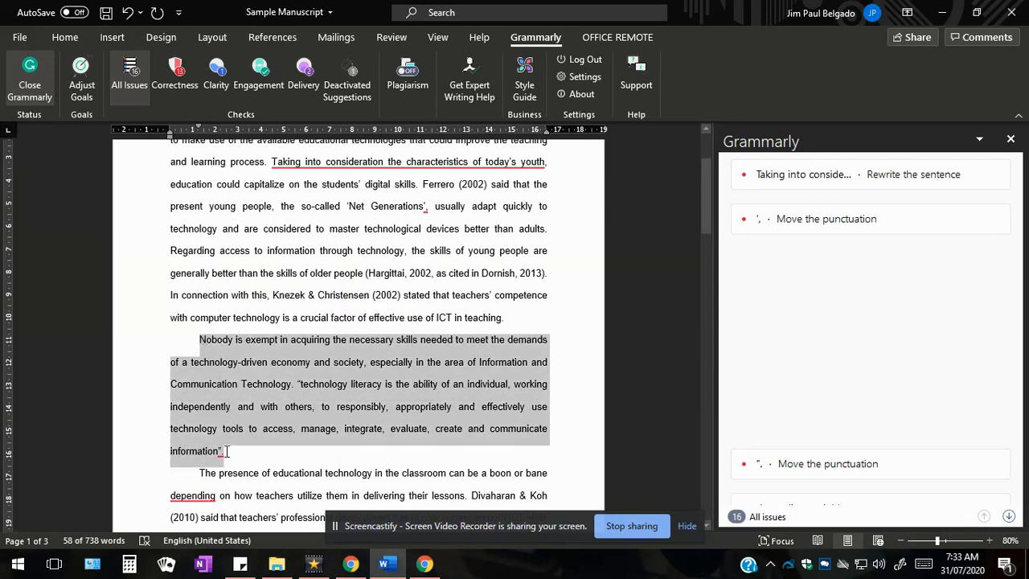
{"action": "left_click", "coordinate": [226, 451]}
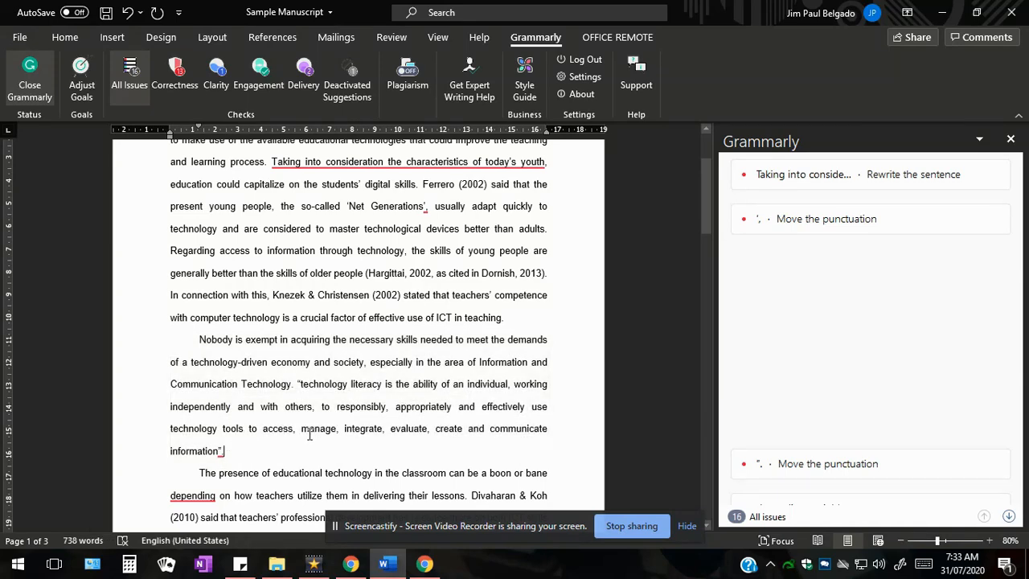
{"action": "scroll", "coordinate": [309, 435], "scroll_direction": "down", "scroll_amount": 3}
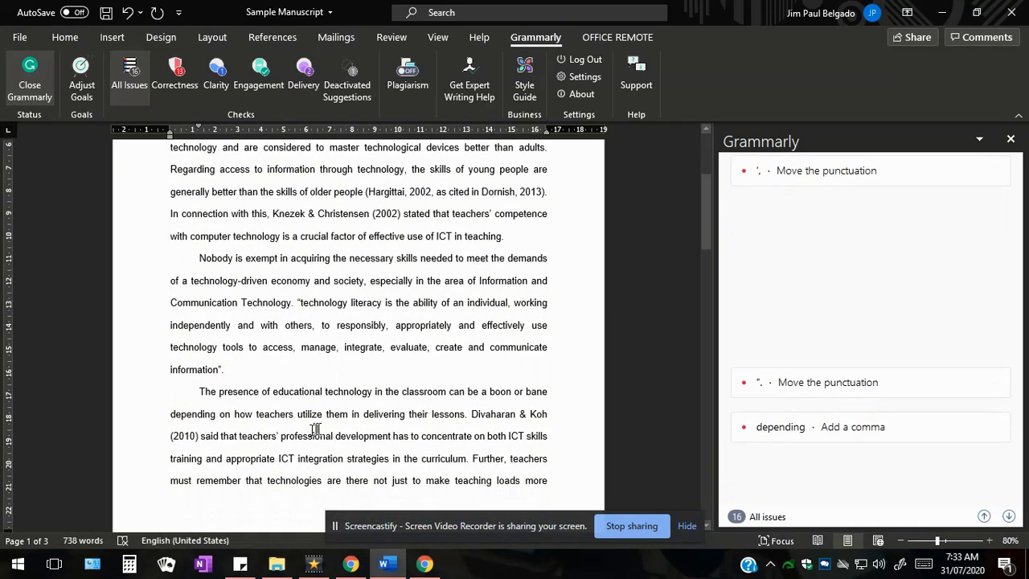
{"action": "scroll", "coordinate": [316, 428], "scroll_direction": "up", "scroll_amount": 3}
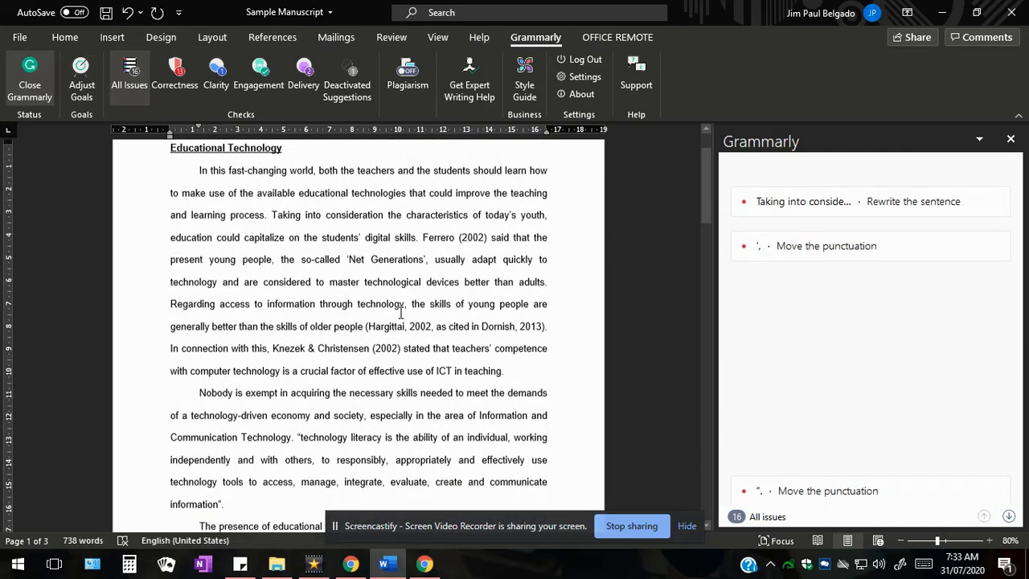
{"action": "scroll", "coordinate": [399, 312], "scroll_direction": "up", "scroll_amount": 1}
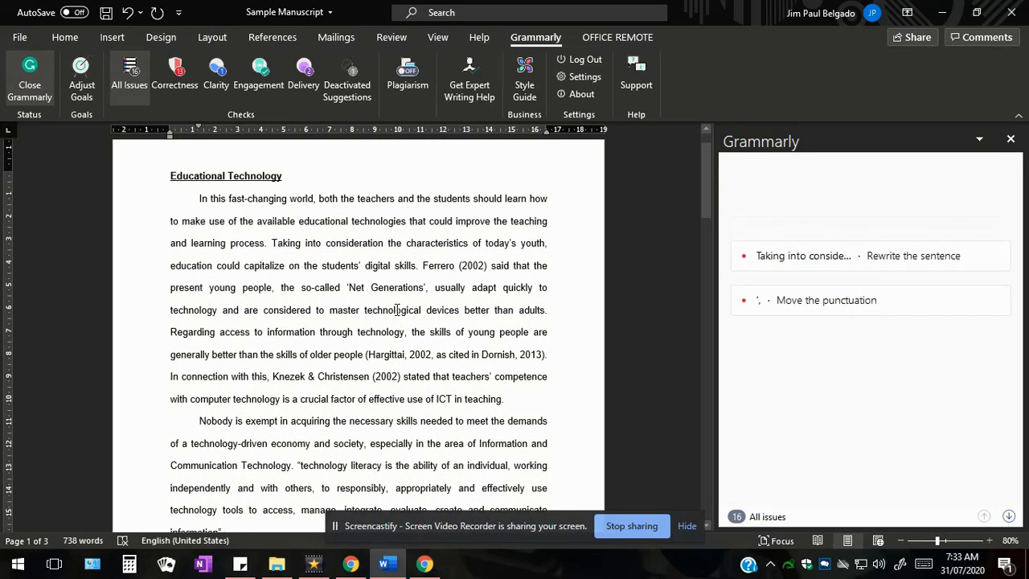
{"action": "scroll", "coordinate": [399, 312], "scroll_direction": "down", "scroll_amount": 1}
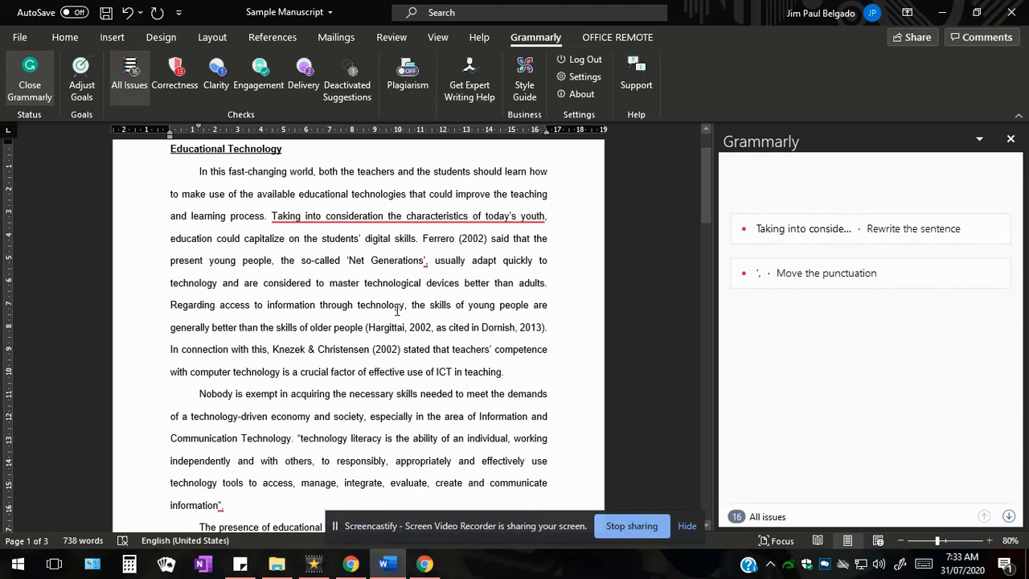